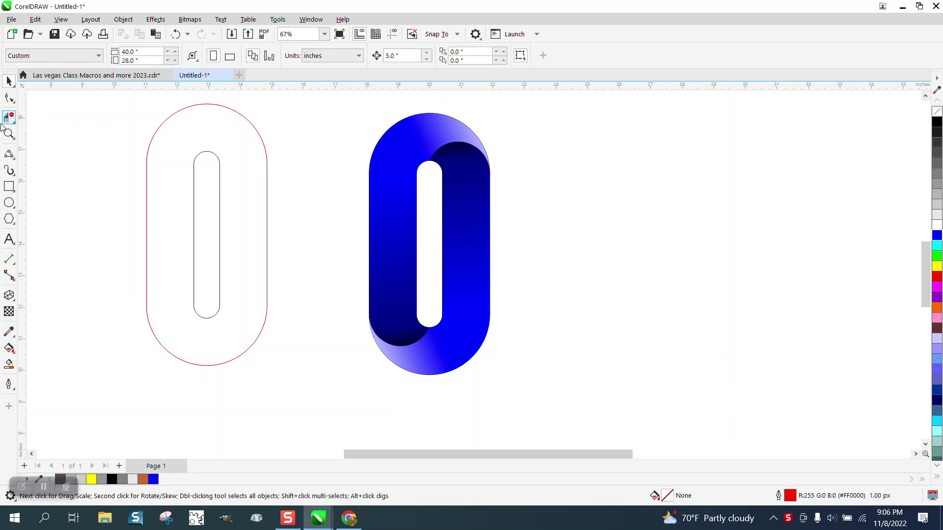
Shift the blue gradient 0 to the right and centre the red outline 0 at X 20.0", Y 14.0".
left_click(8, 133)
left_click_drag(332, 105, 620, 414)
left_click(9, 81)
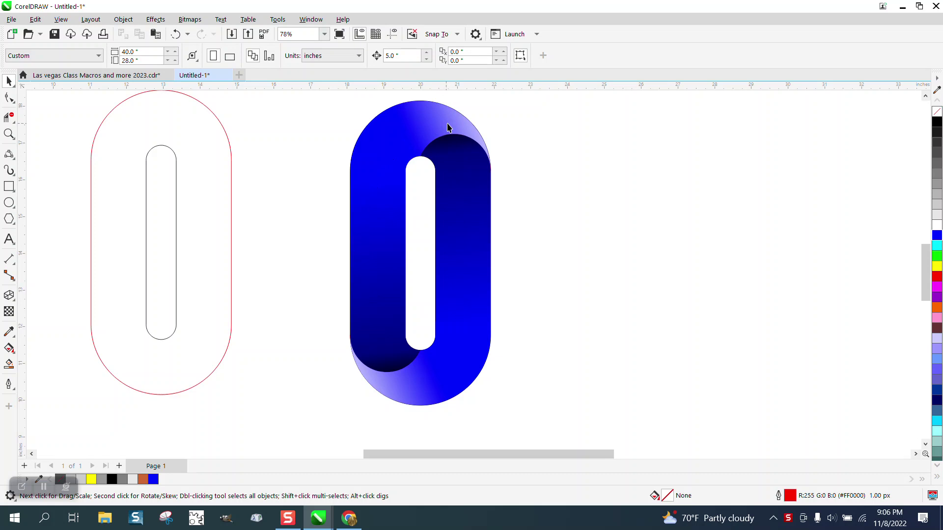
scroll(465, 132, "down", 3)
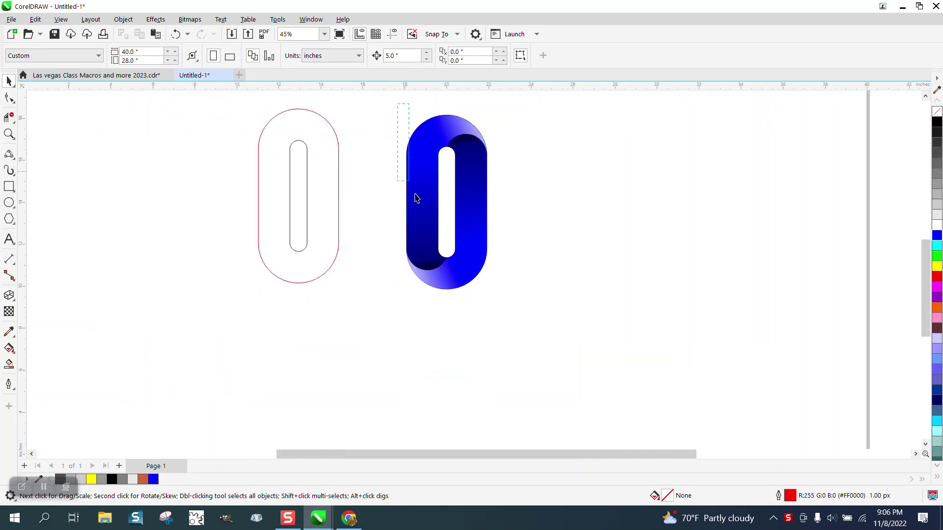
left_click_drag(415, 198, 582, 321)
left_click_drag(455, 205, 644, 208)
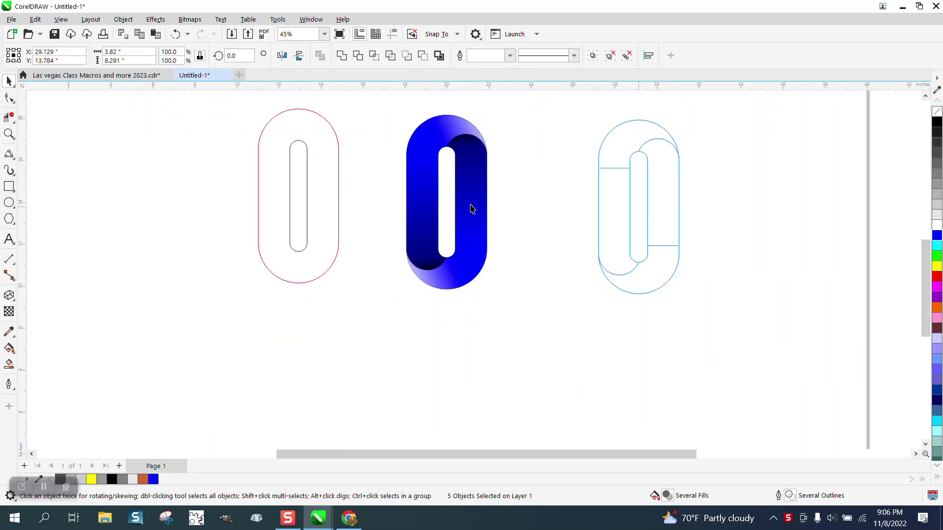
left_click_drag(238, 100, 518, 340)
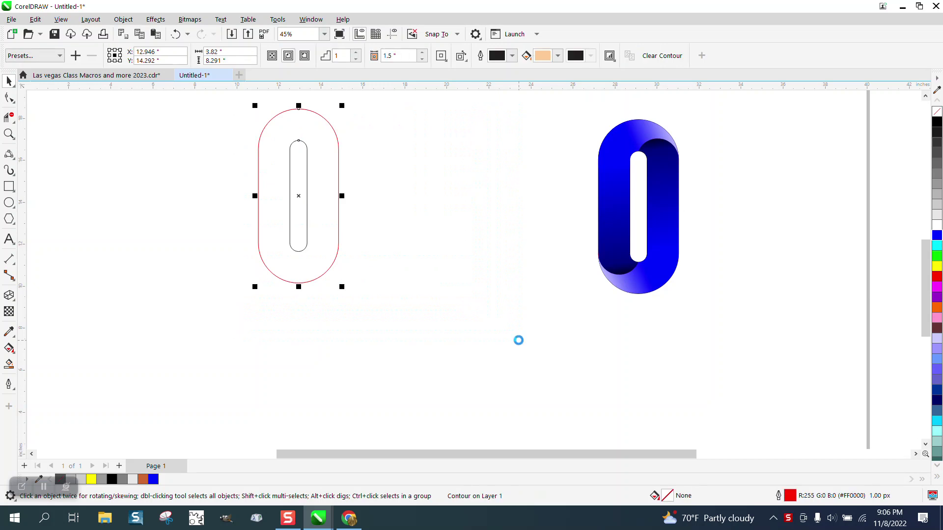
key("p")
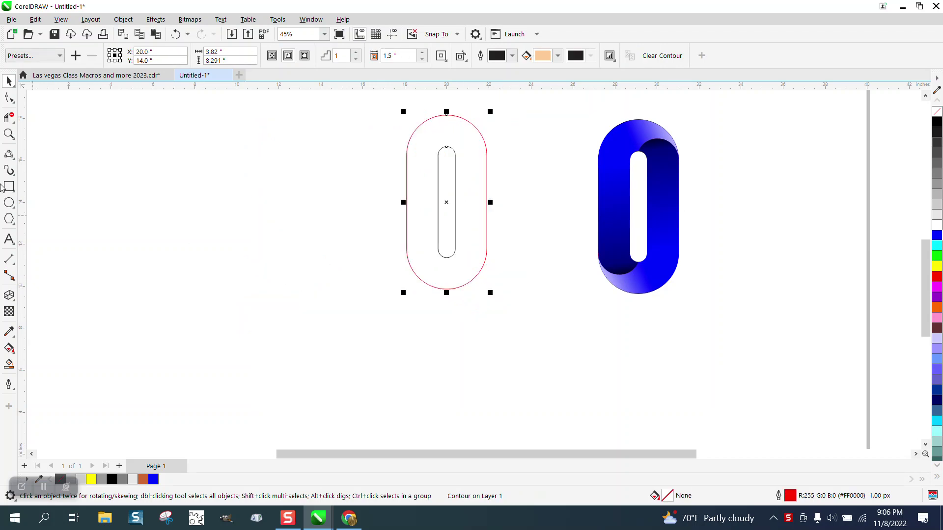
Draw a 1.91" × 0.927" 3-point arc from the inner slot's top to the outer edge, and show guidelines.
left_click(13, 158)
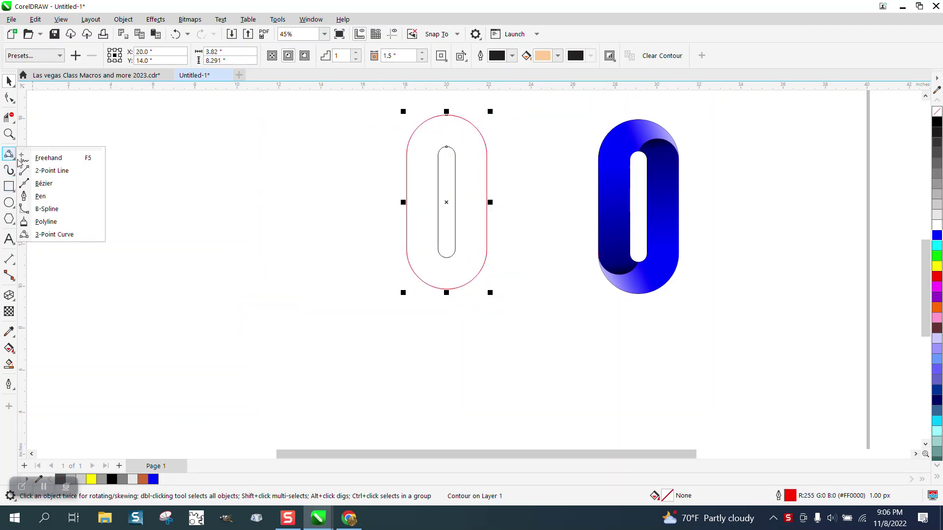
left_click(57, 235)
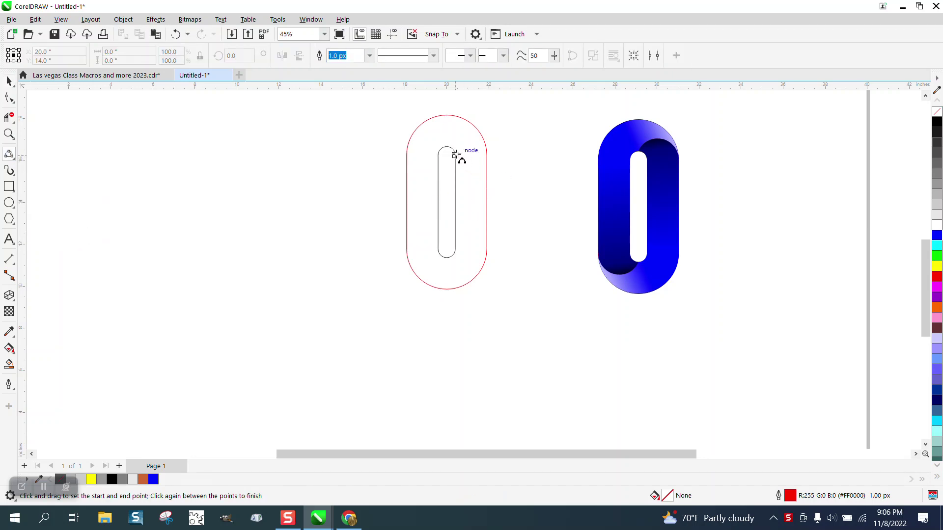
left_click_drag(456, 155, 487, 156)
left_click(508, 154)
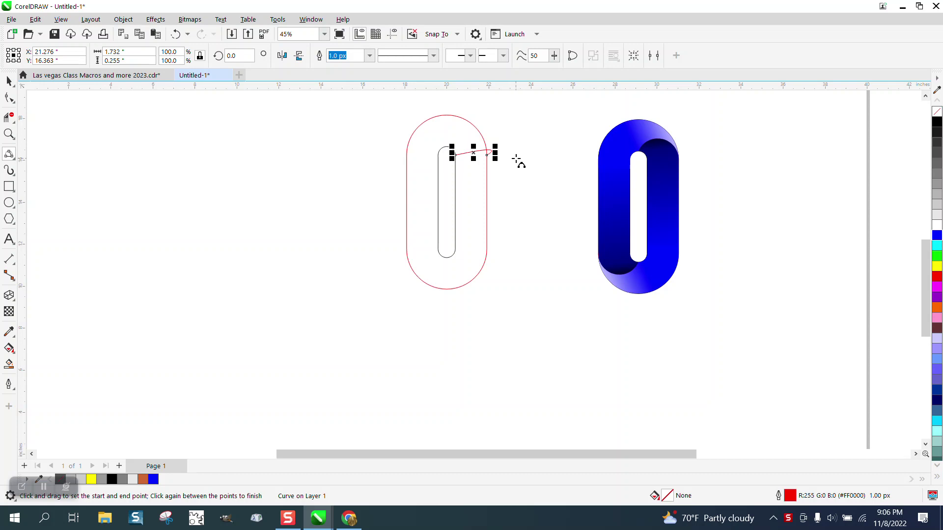
key("Delete")
left_click_drag(447, 147, 486, 155)
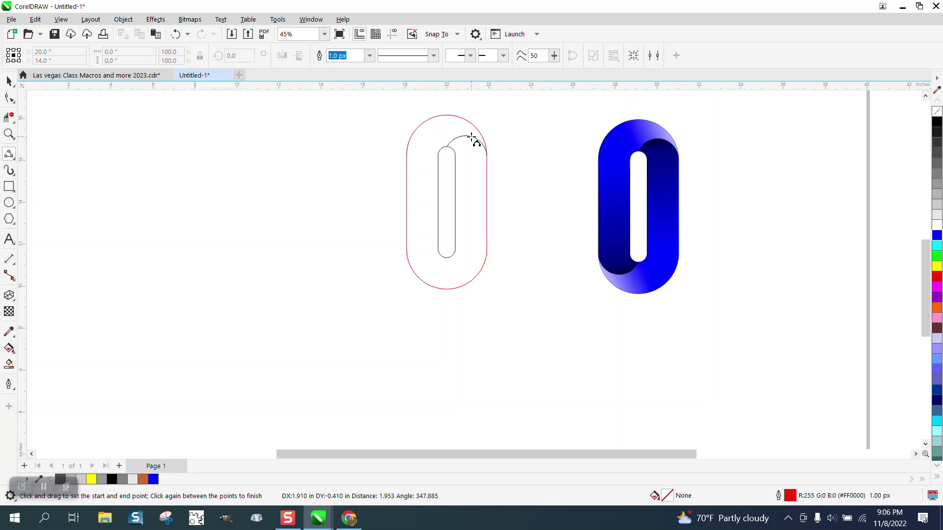
left_click(472, 139)
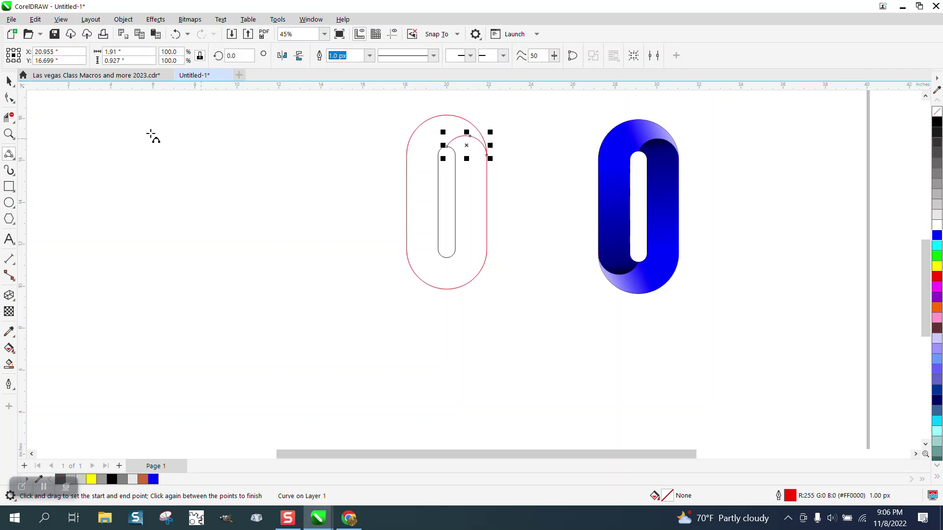
left_click(9, 82)
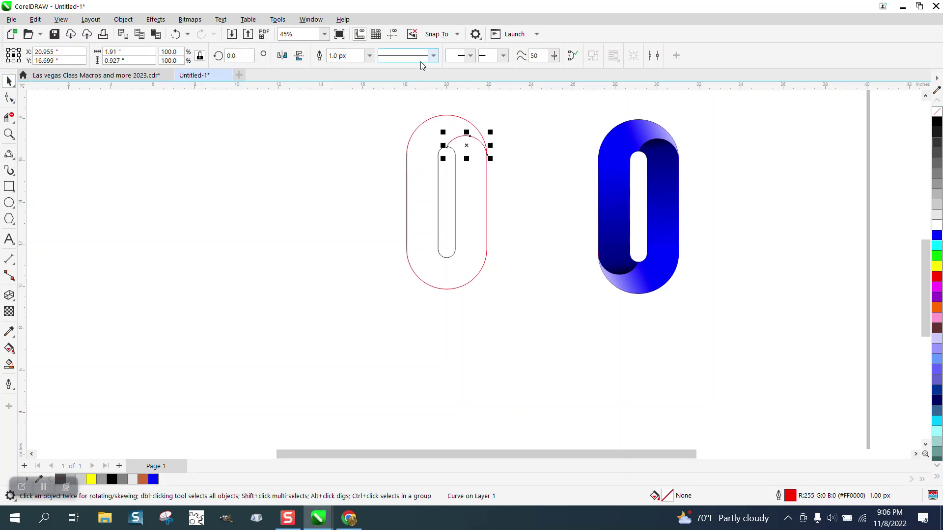
left_click(392, 33)
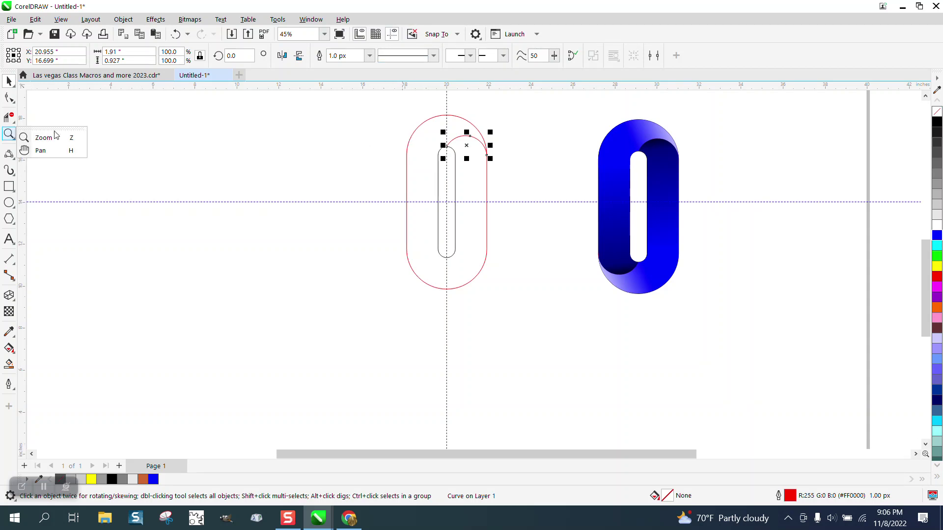
Rotate a copy of the arc 180° about the 0's centre, linking the slot bottom to the left edge.
left_click(44, 137)
left_click_drag(381, 113, 692, 341)
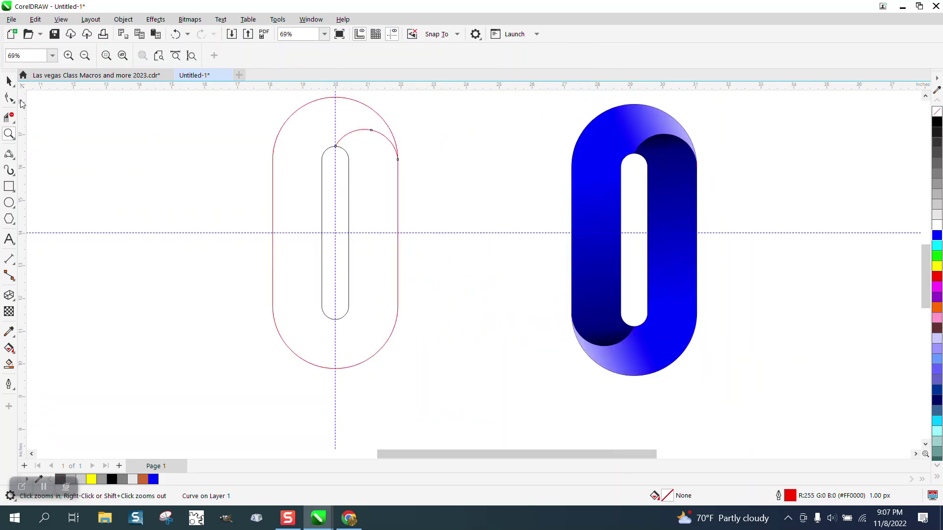
left_click(9, 81)
left_click(420, 104)
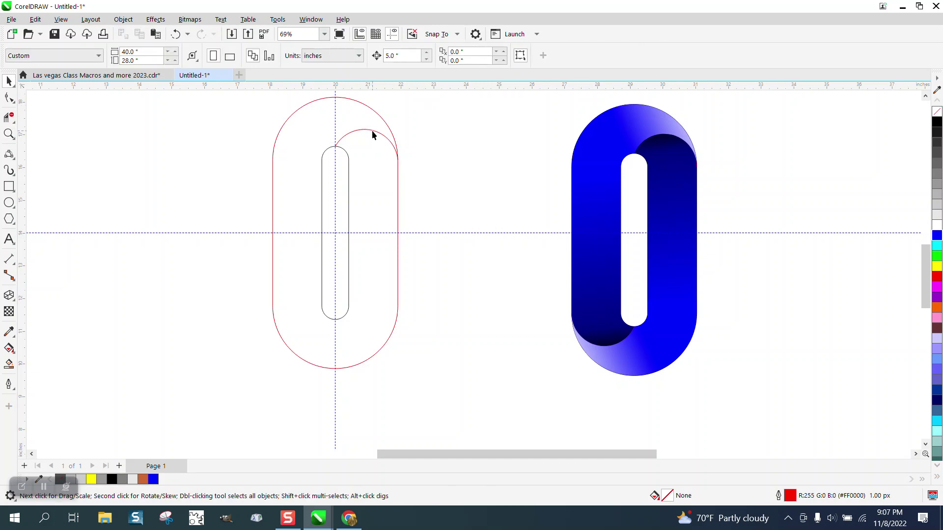
left_click(373, 132)
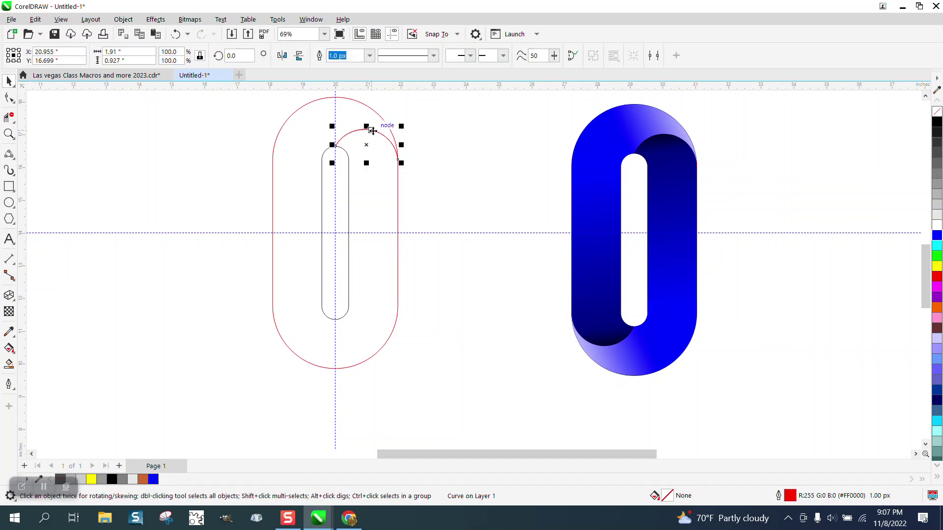
left_click(370, 141)
left_click_drag(367, 144, 335, 236)
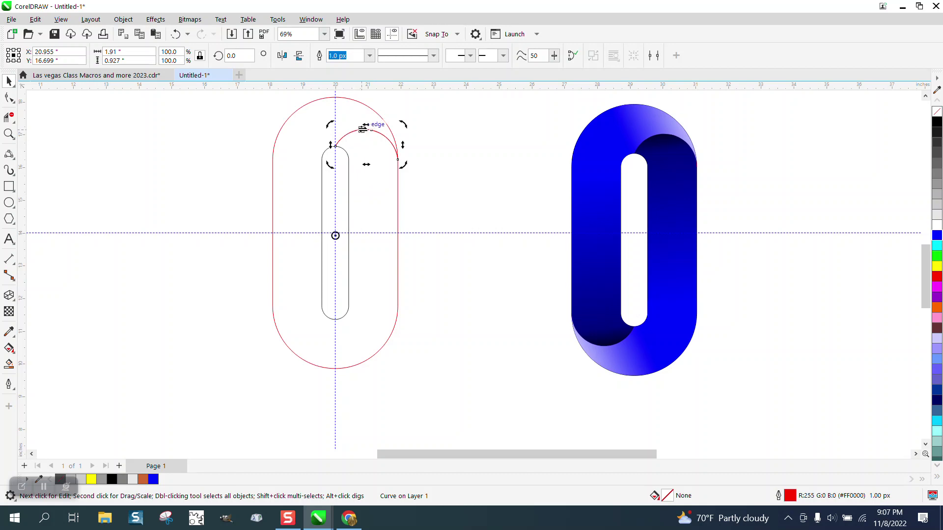
left_click(226, 55)
type("180")
key("Return")
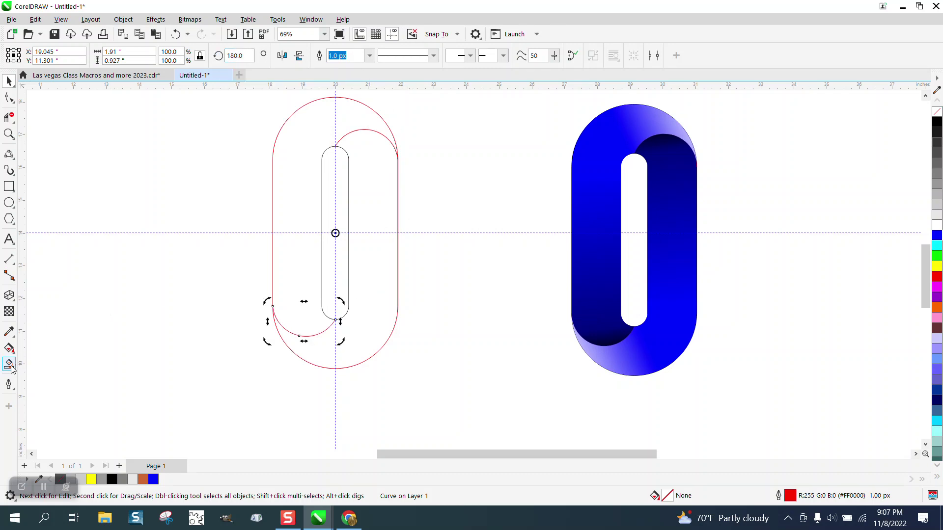
Smart-fill the left band between the two arcs with solid blue and no outline.
left_click(9, 347)
left_click(289, 285)
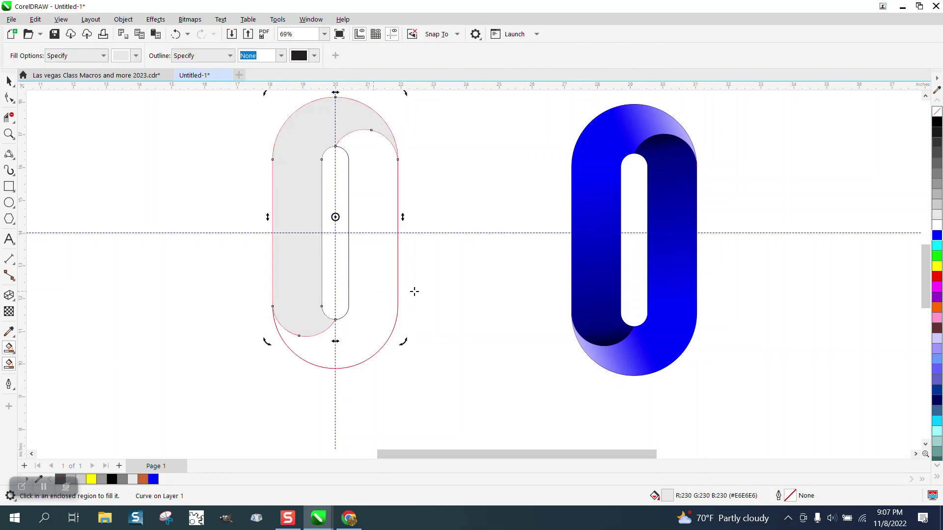
left_click(175, 34)
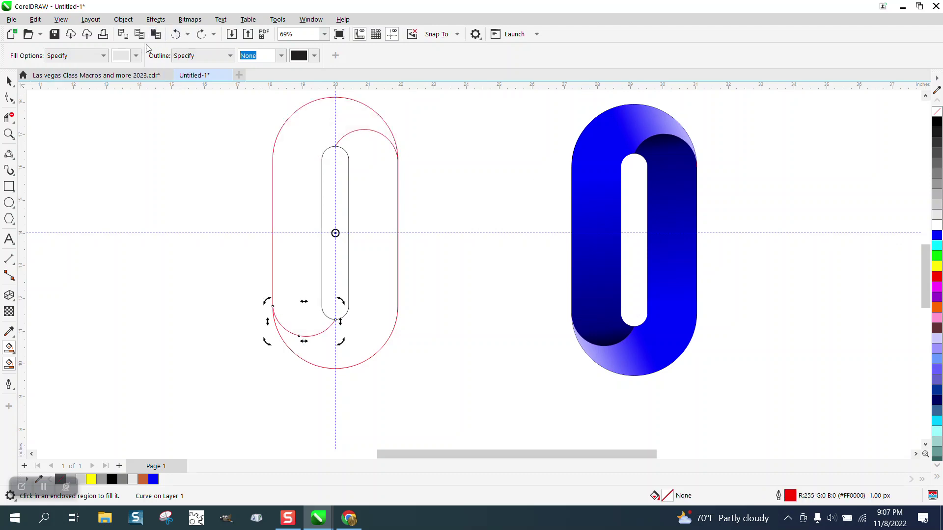
left_click(135, 55)
left_click(170, 128)
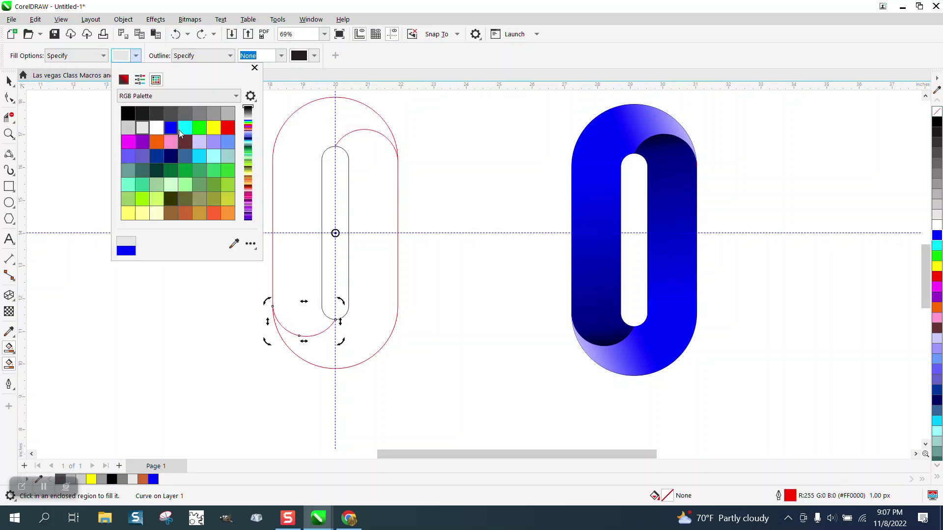
left_click(298, 161)
left_click(302, 161)
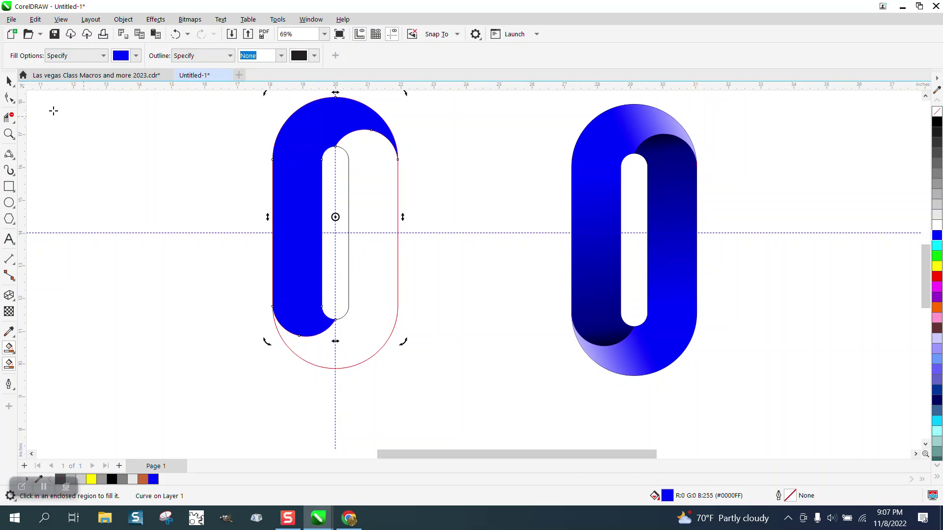
left_click(10, 80)
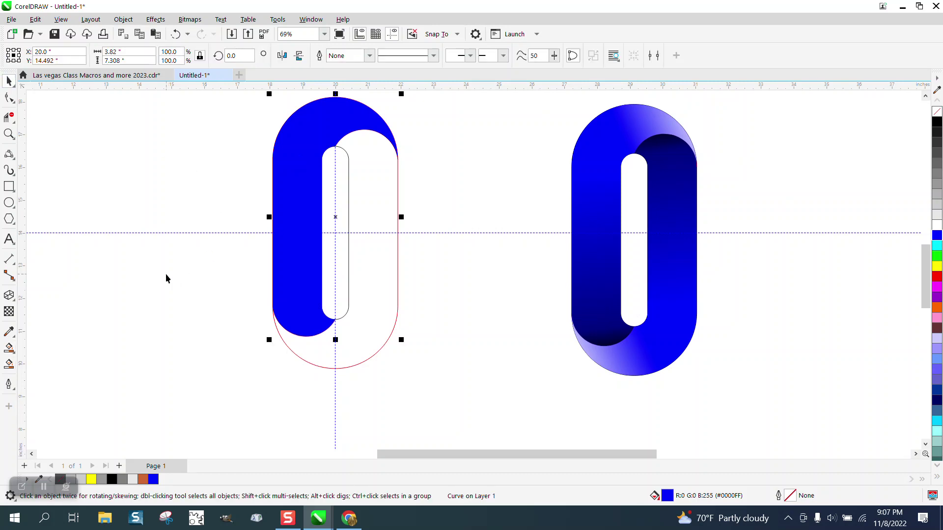
left_click(10, 349)
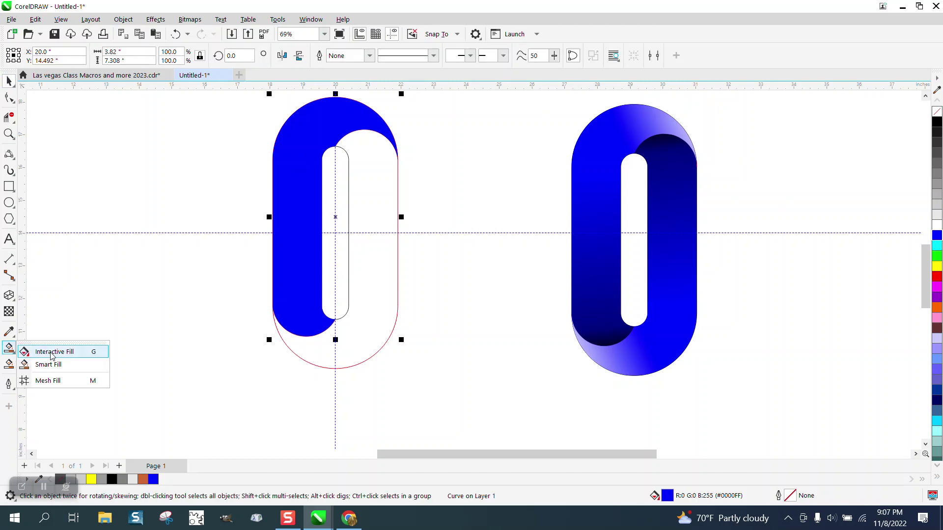
Give the left band a vertical fountain fill, blue at the top turning black near the bottom.
left_click(49, 351)
left_click_drag(323, 120, 308, 330)
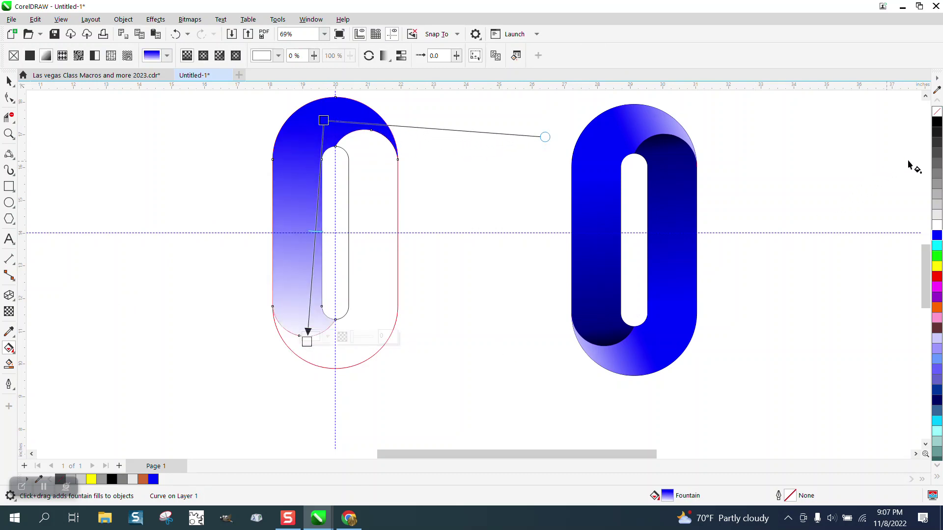
left_click_drag(936, 122, 306, 341)
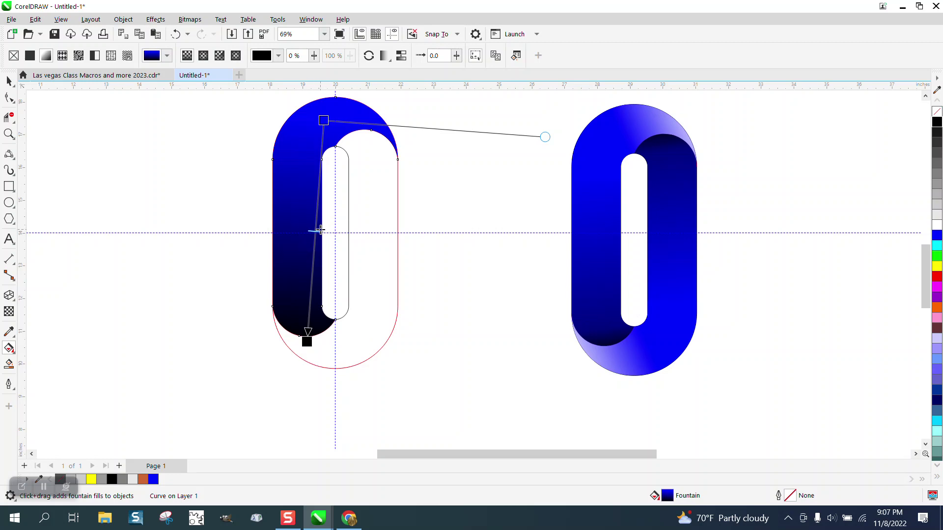
left_click_drag(314, 231, 304, 295)
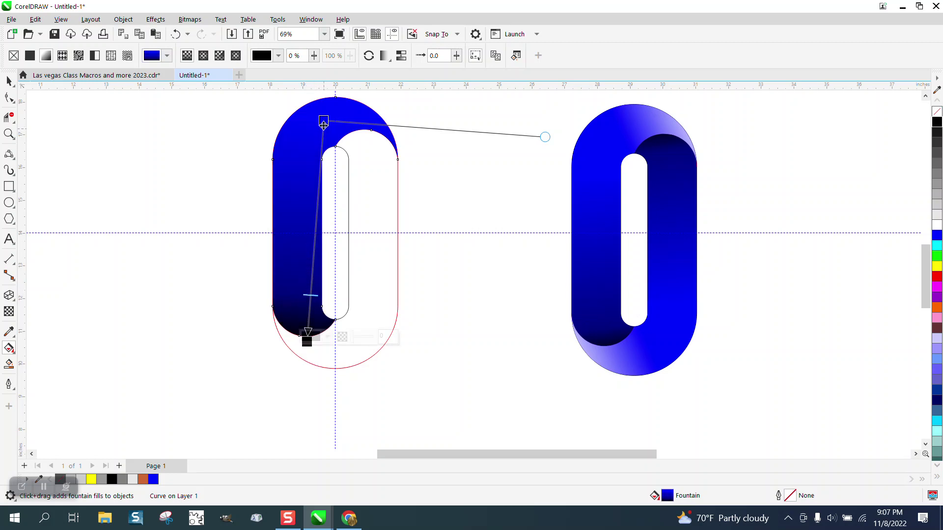
left_click_drag(323, 120, 307, 124)
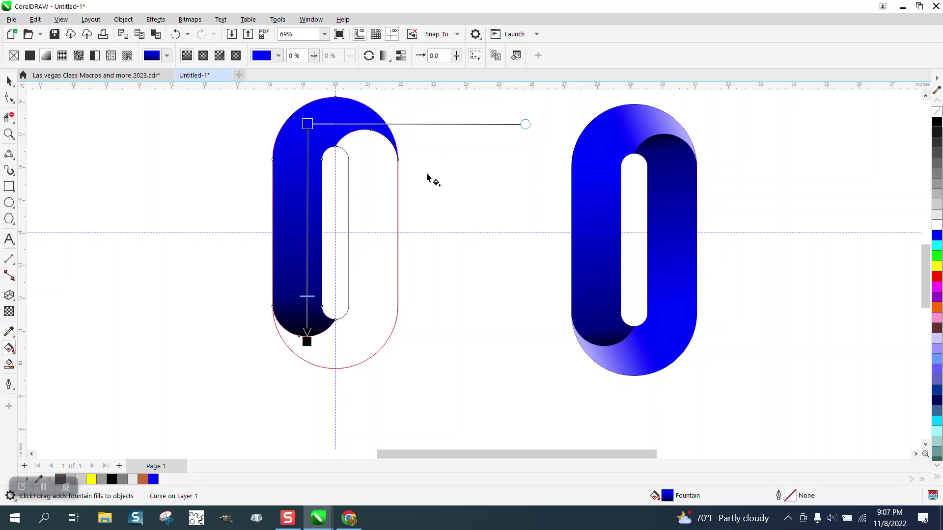
Move the red outline copy of the 0 10 inches to the left.
left_click(8, 82)
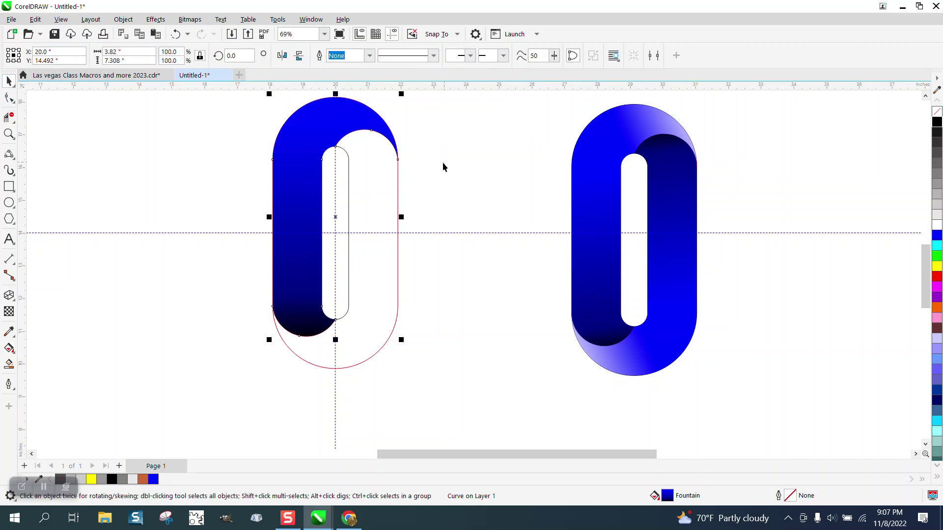
left_click_drag(559, 99, 779, 393)
scroll(427, 249, "down", 1)
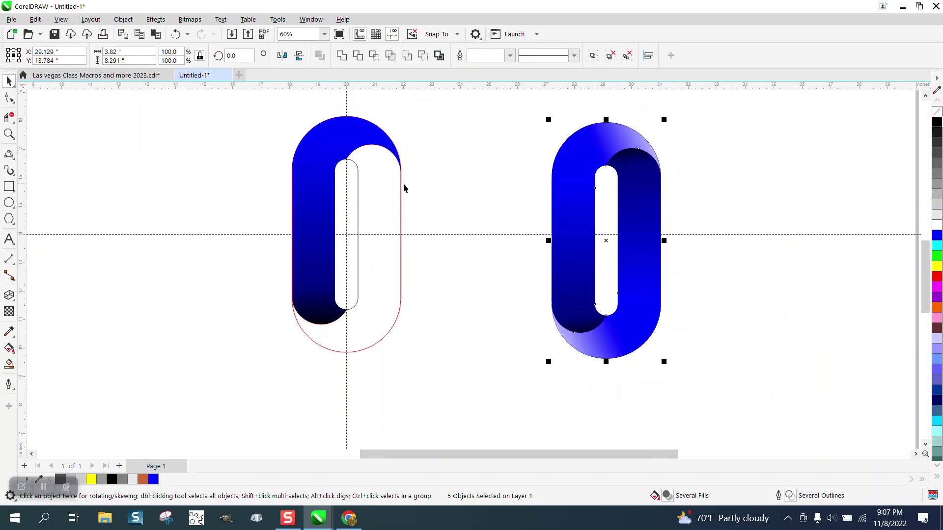
left_click(358, 178)
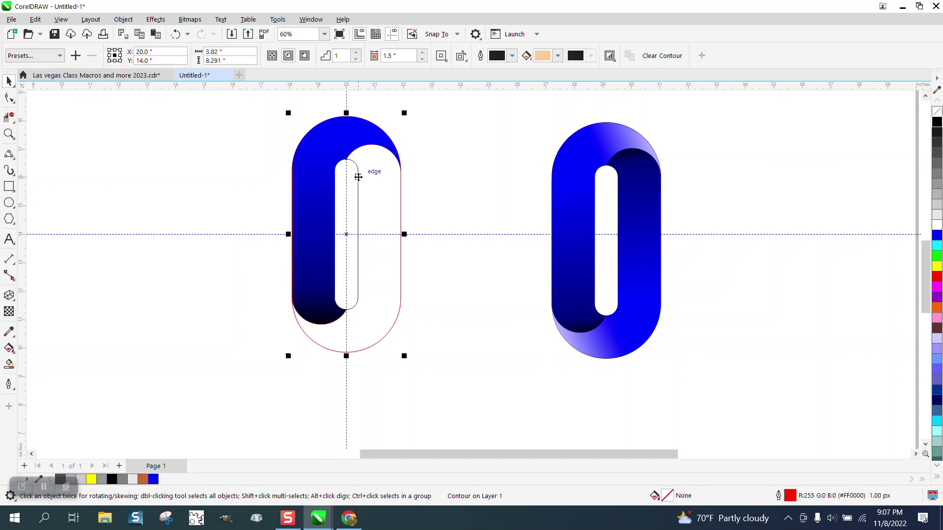
key("Left")
key("Left")
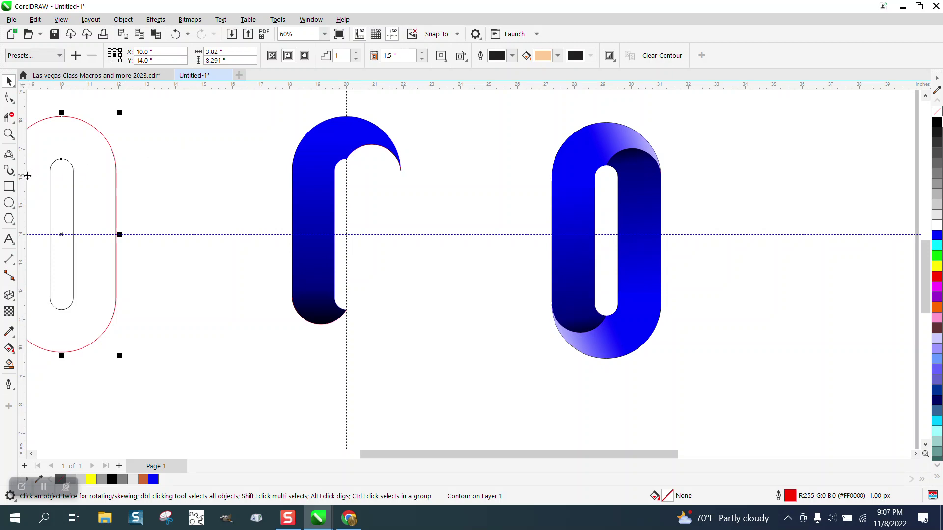
Intersect a rectangle with the top of the blue band to make an arch piece, nudged 5 inches right.
left_click(9, 186)
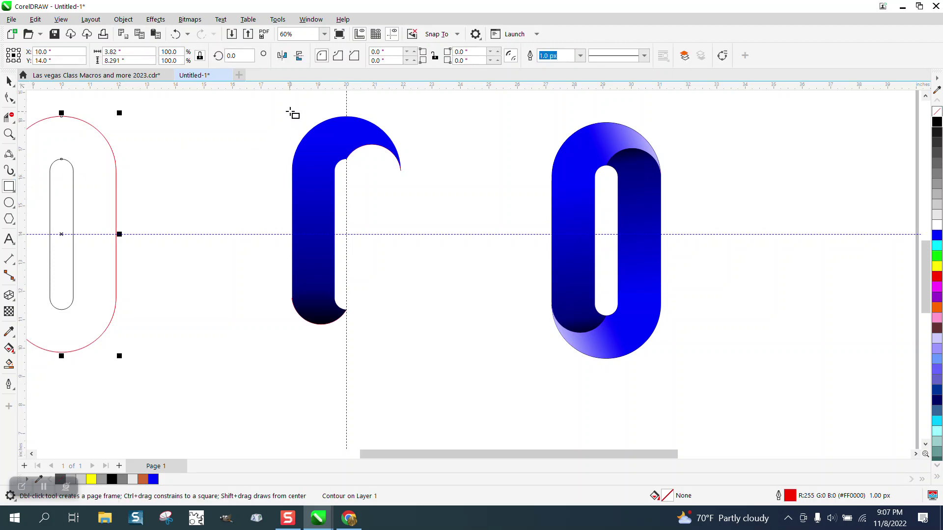
mouse_move(291, 105)
left_mouse_down()
mouse_move(301, 142)
mouse_move(359, 181)
mouse_move(414, 190)
left_mouse_up()
left_click(9, 80)
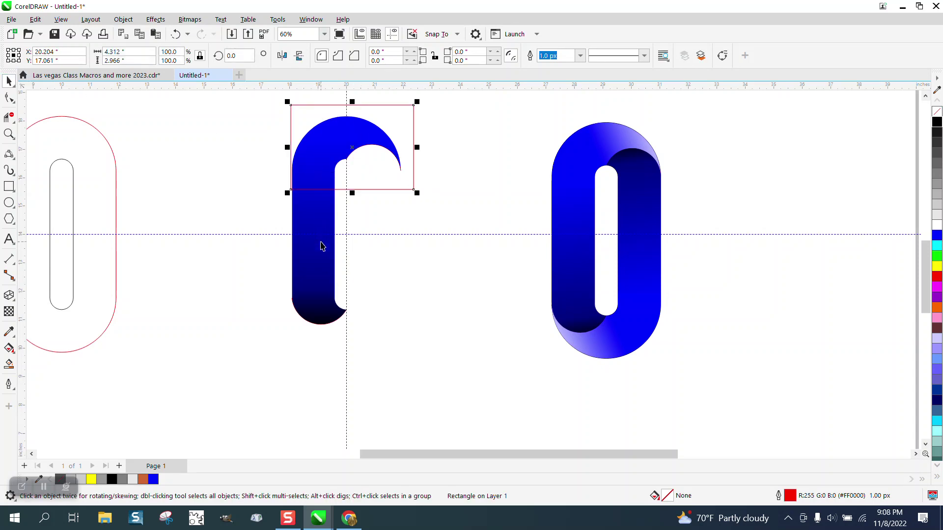
left_click(321, 247, "shift")
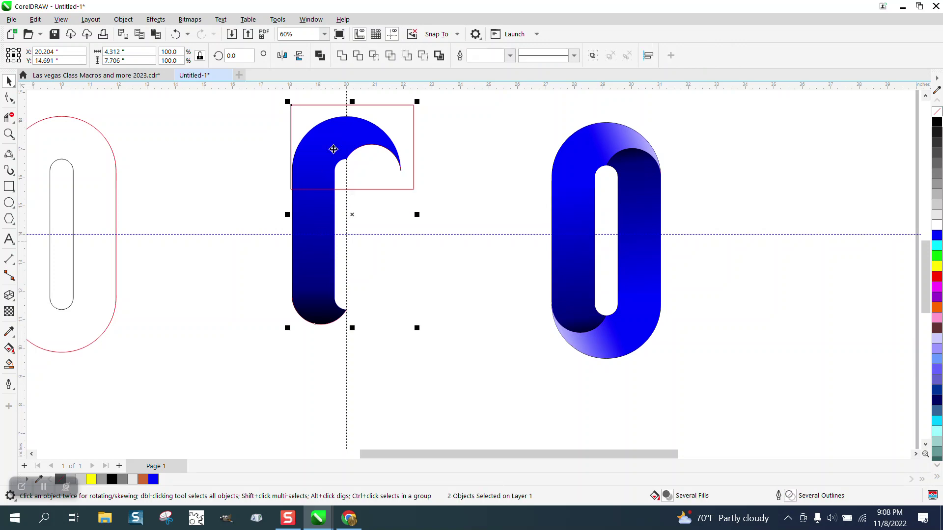
left_click(374, 55)
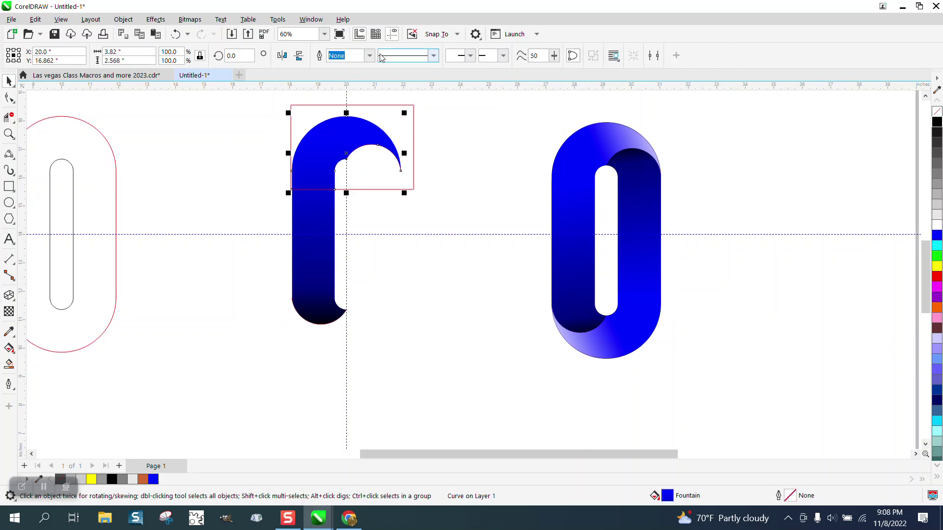
key("Right")
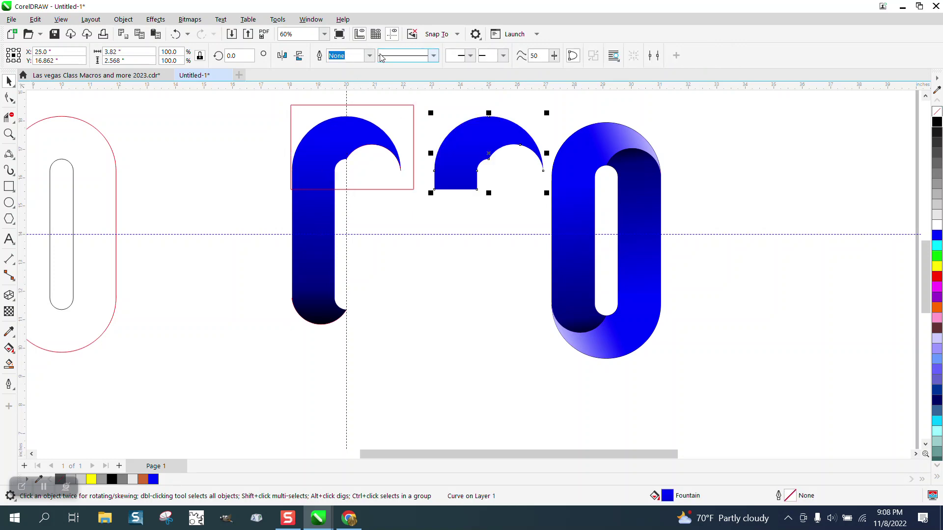
left_click(414, 128)
Delete the helper rectangle and give the arch piece a fountain fill with a white end stop.
key("Delete")
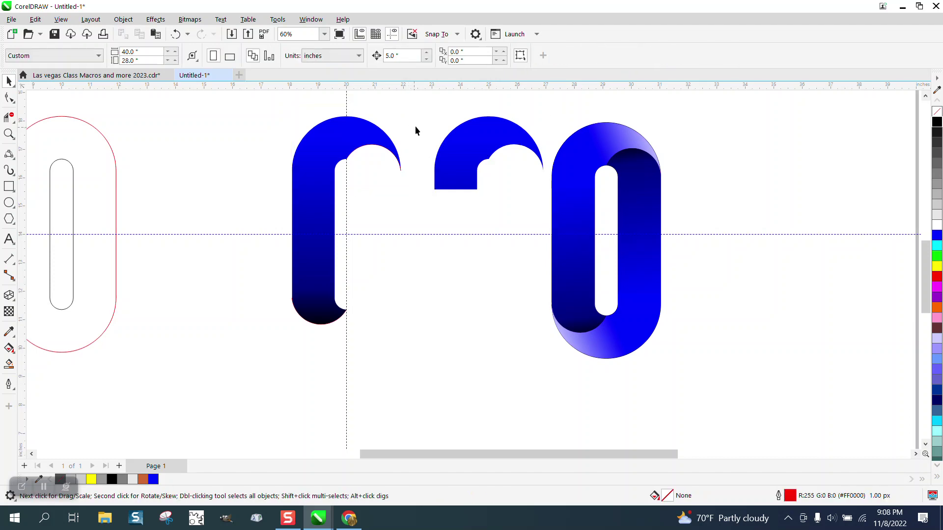
left_click(472, 144)
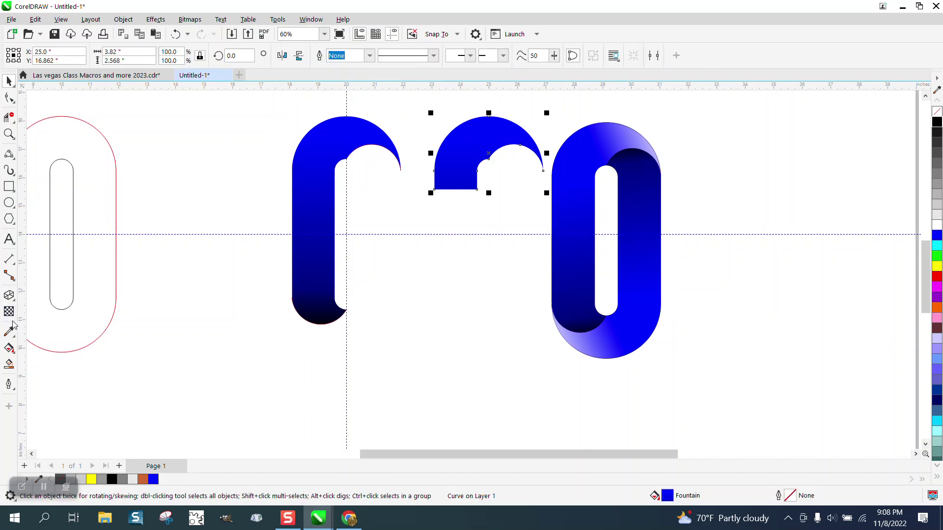
left_click(15, 357)
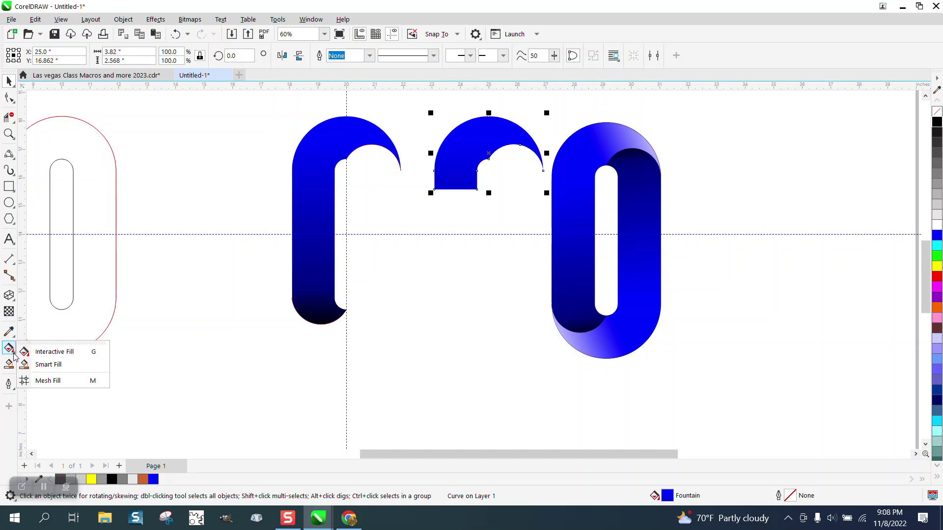
left_click(39, 351)
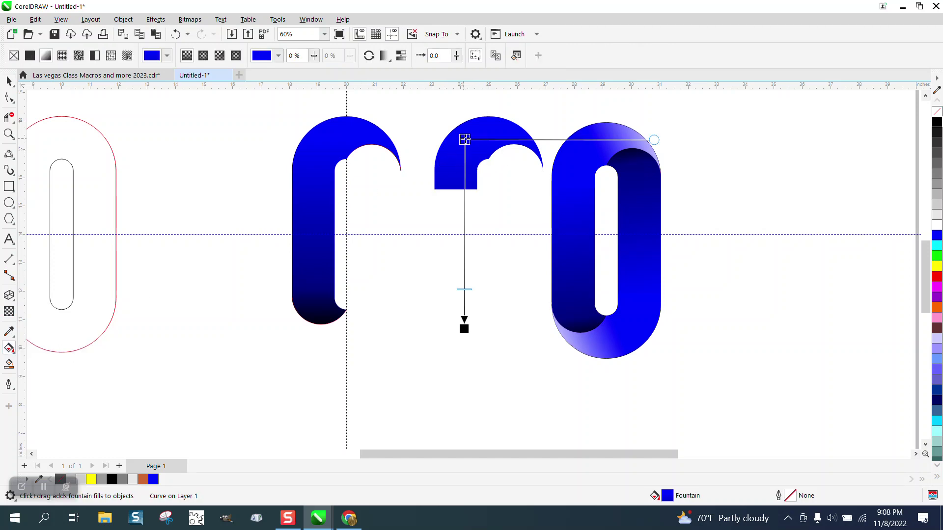
left_click_drag(464, 140, 535, 153)
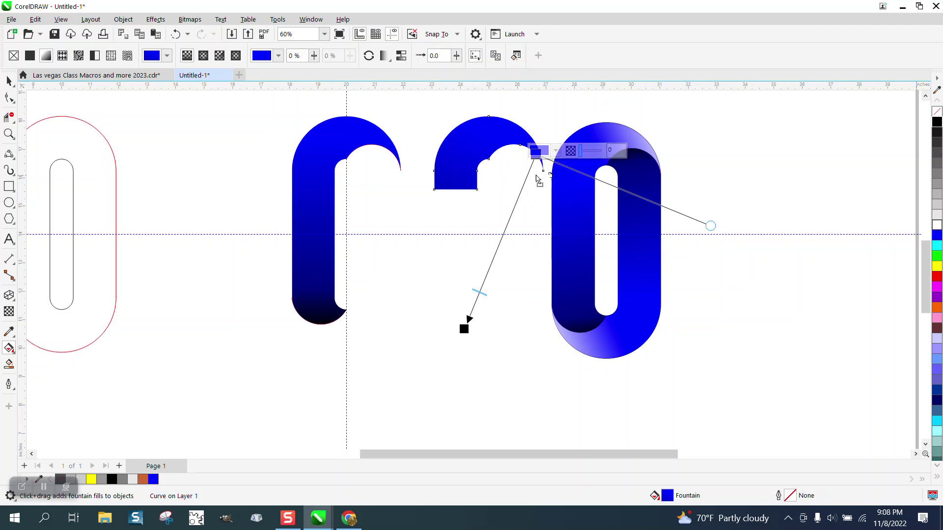
left_click(536, 167)
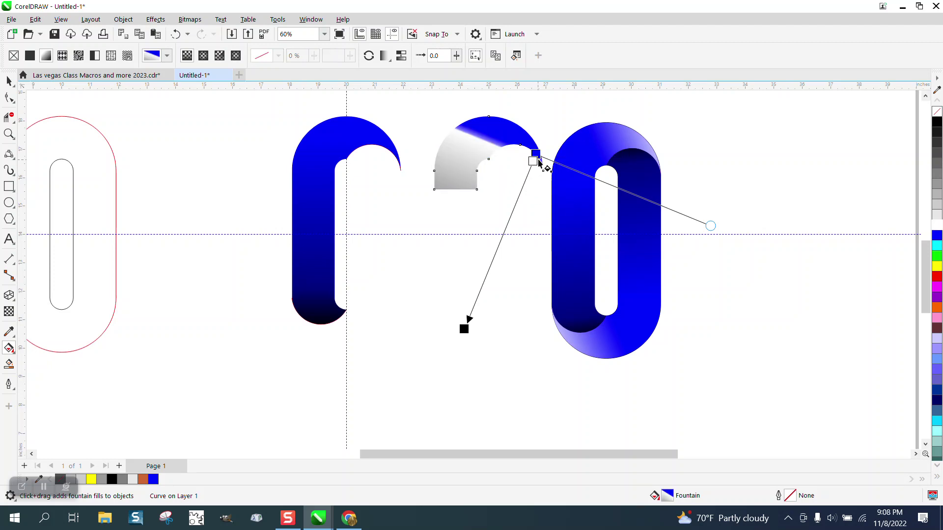
left_click_drag(536, 164, 504, 269)
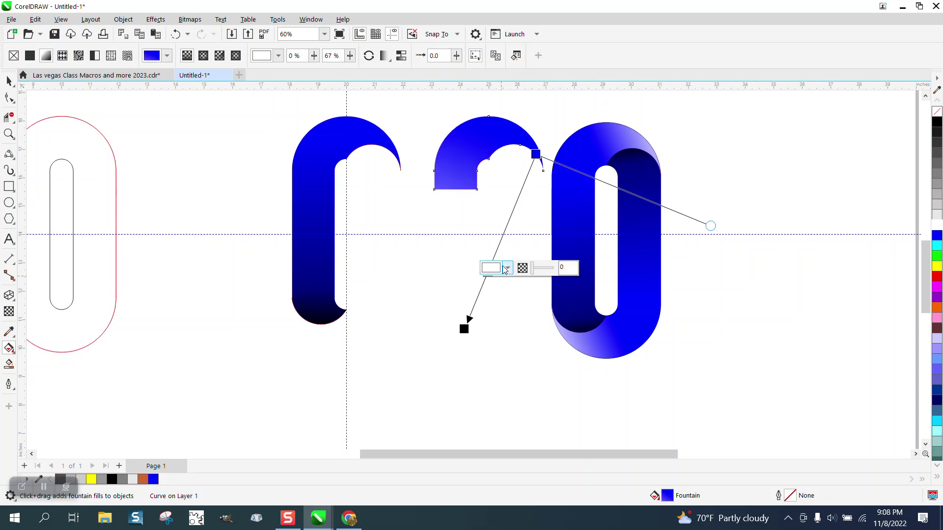
Make the arch gradient blue on the left and white at its right end, keeping more blue.
left_click(176, 34)
left_click(177, 34)
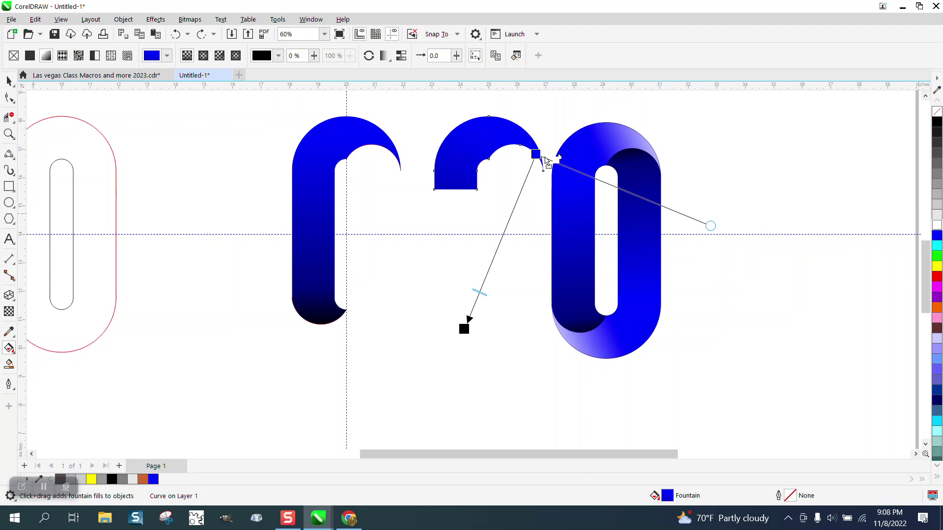
key("ctrl+shift+z")
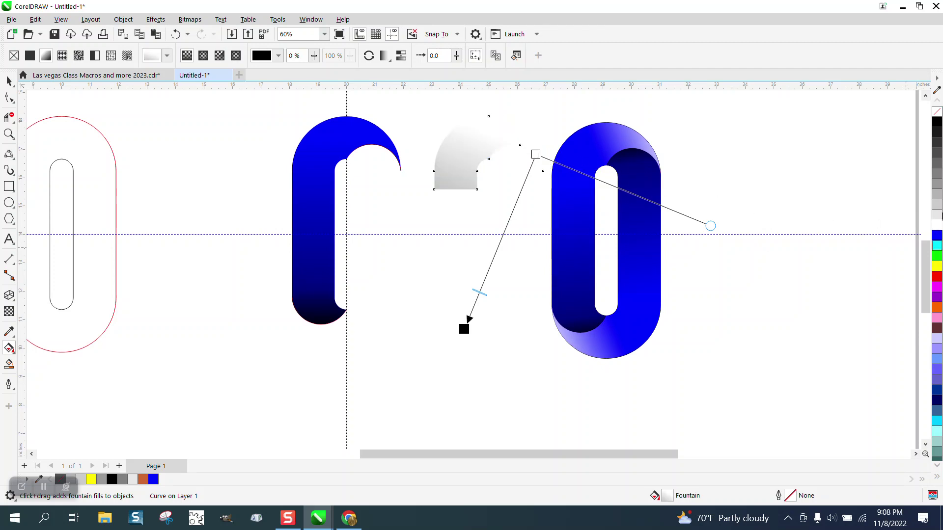
left_click_drag(937, 235, 446, 159)
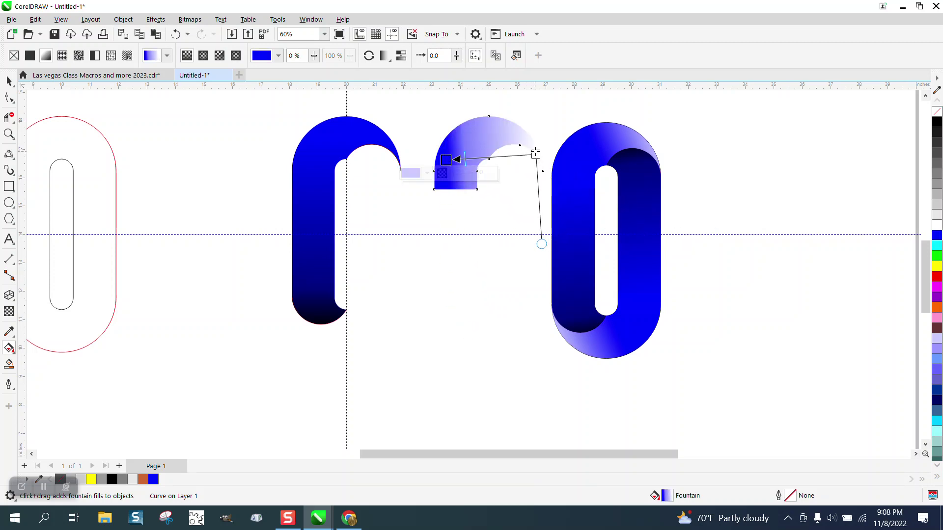
left_click_drag(536, 154, 539, 149)
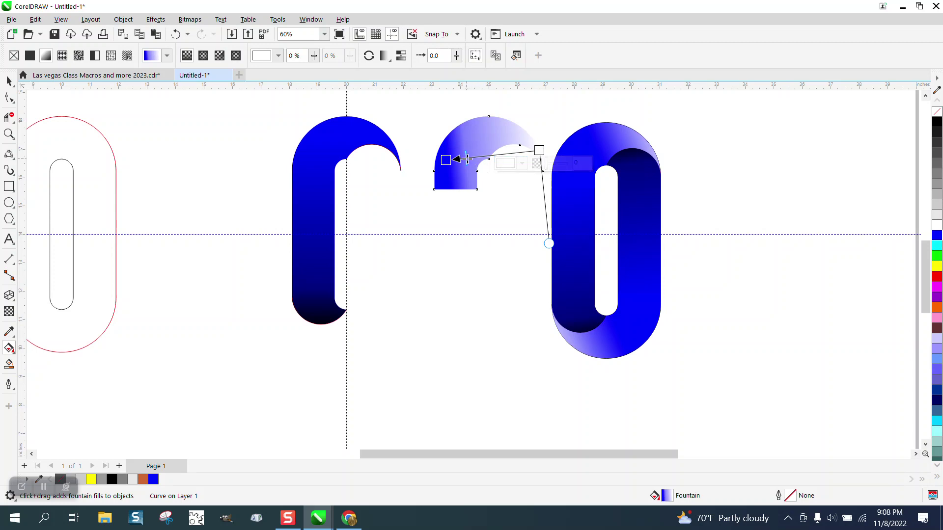
left_click_drag(467, 159, 495, 156)
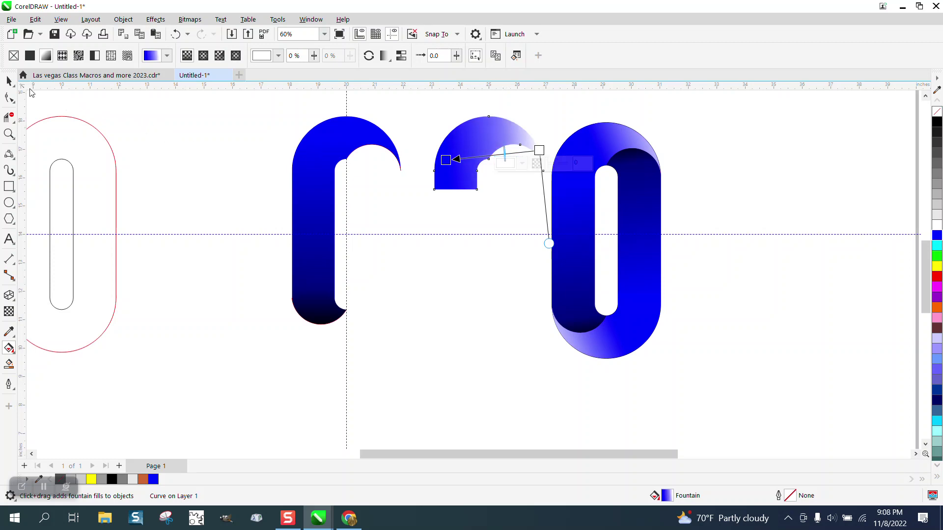
left_click(9, 81)
Nudge the arch piece left so it sits on top of the vertical bar.
left_click(375, 237)
left_click(462, 162)
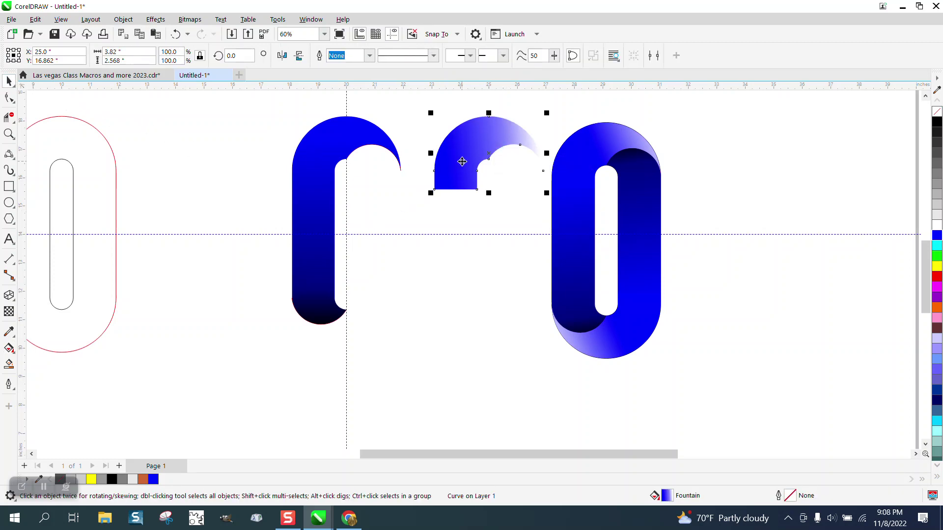
key("Left")
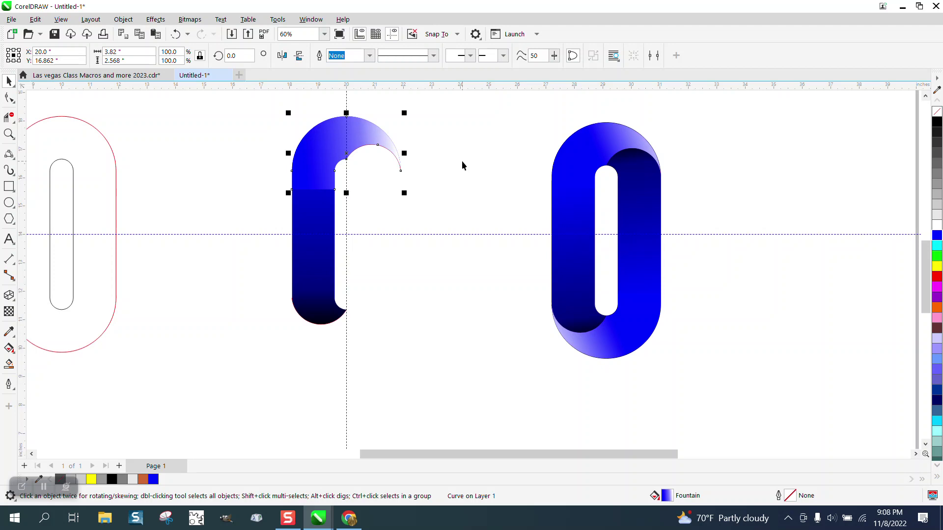
Move the bar's gradient start down to the arch's base so the two blend.
left_click(9, 134)
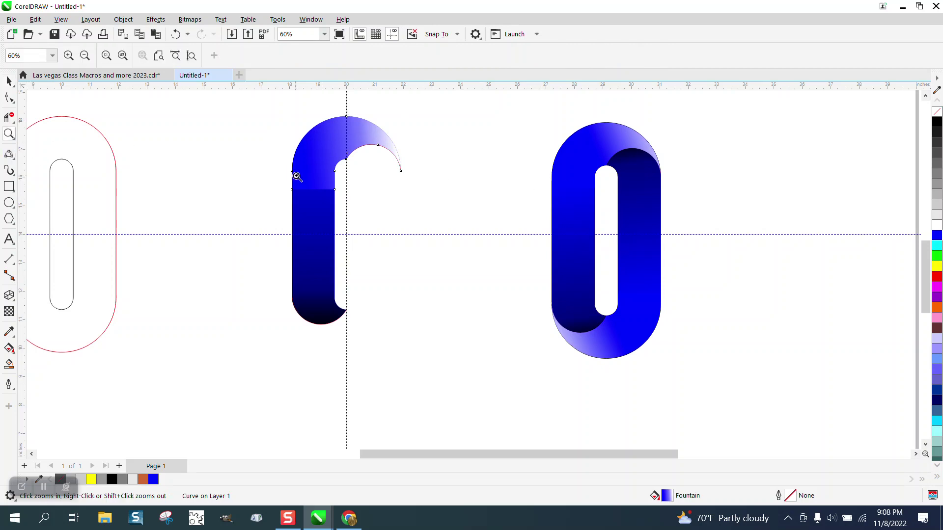
left_click_drag(278, 137, 400, 269)
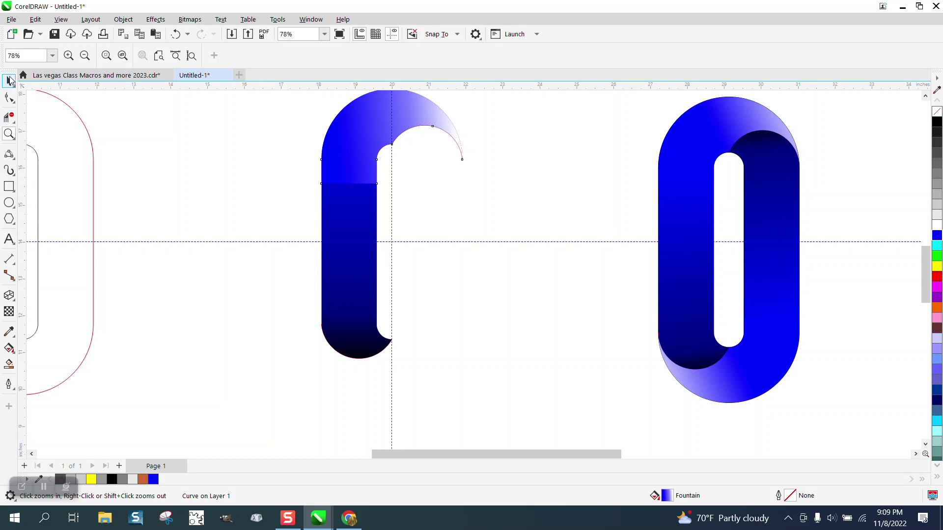
left_click(9, 81)
left_click(358, 244)
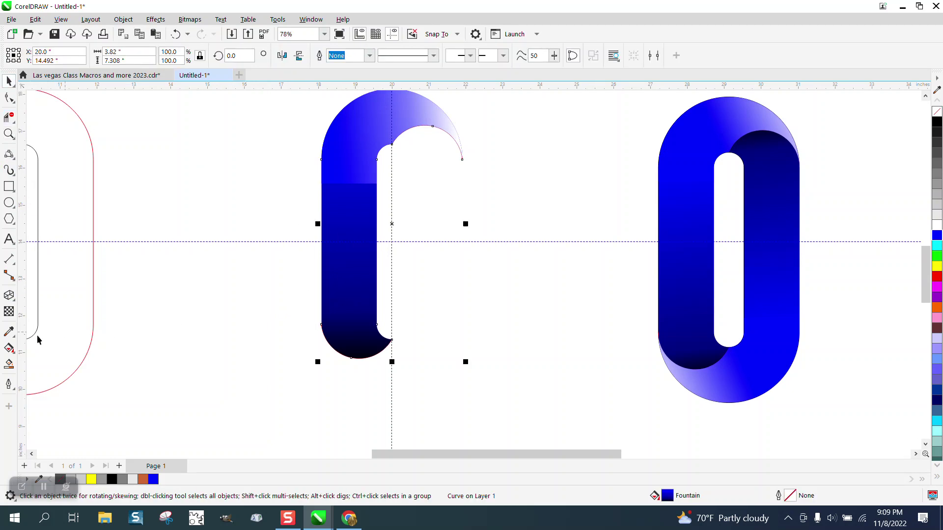
left_click(13, 352)
left_click(99, 352)
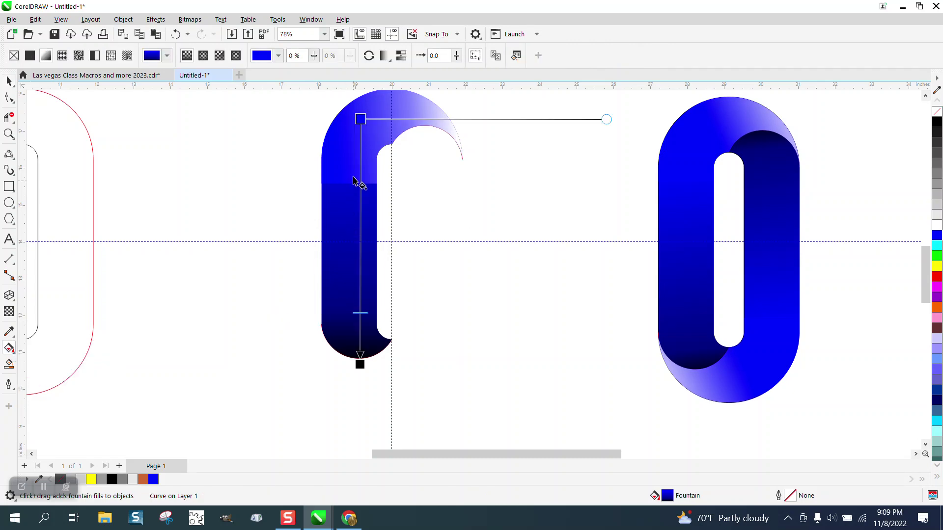
left_click_drag(360, 133, 357, 186)
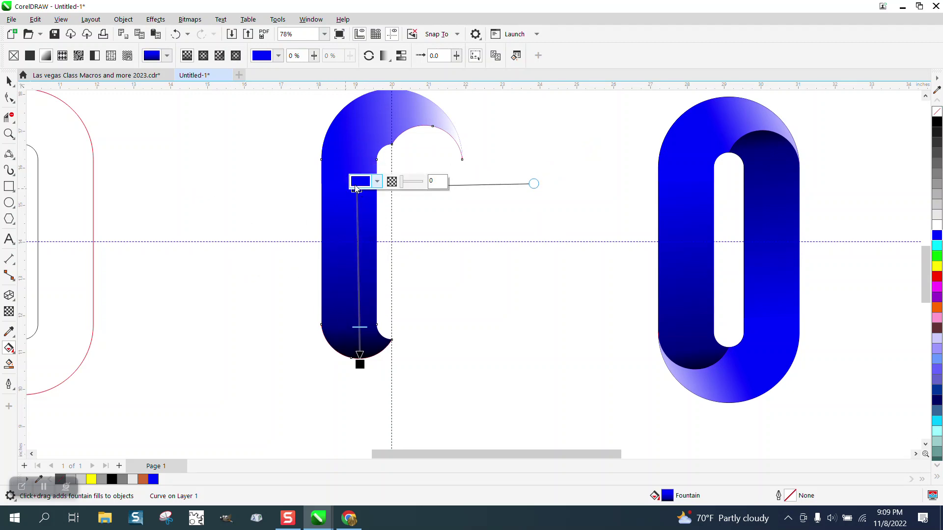
left_click(229, 201)
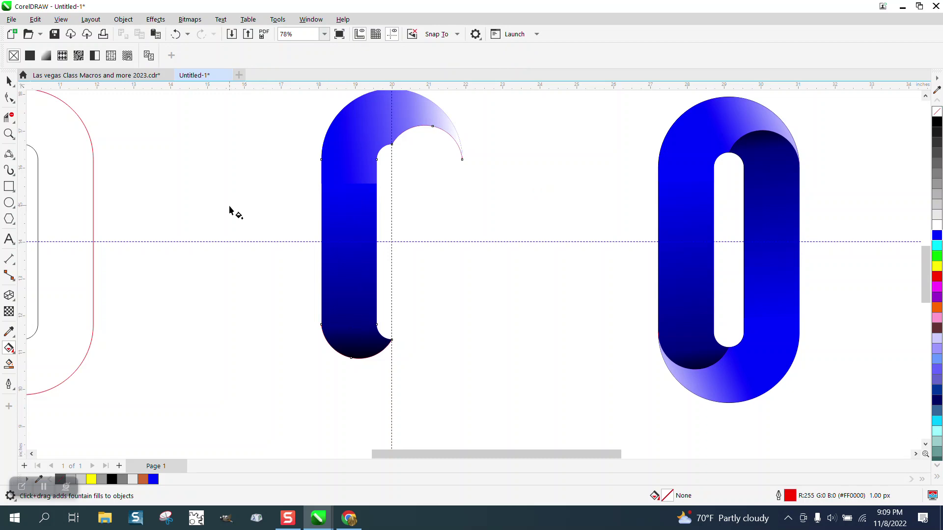
scroll(231, 211, "down", 2)
Remove the outlines from the four left-half pieces and group them.
key("space")
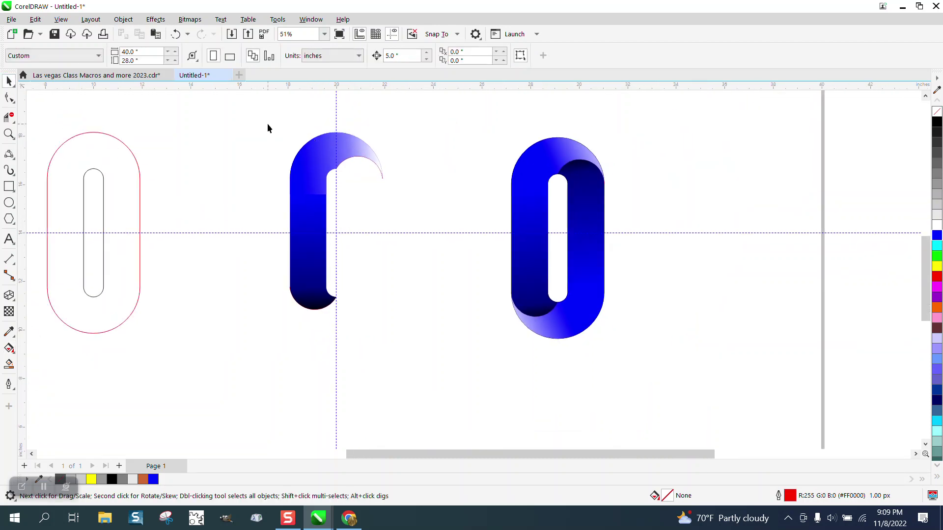
left_click_drag(267, 126, 457, 346)
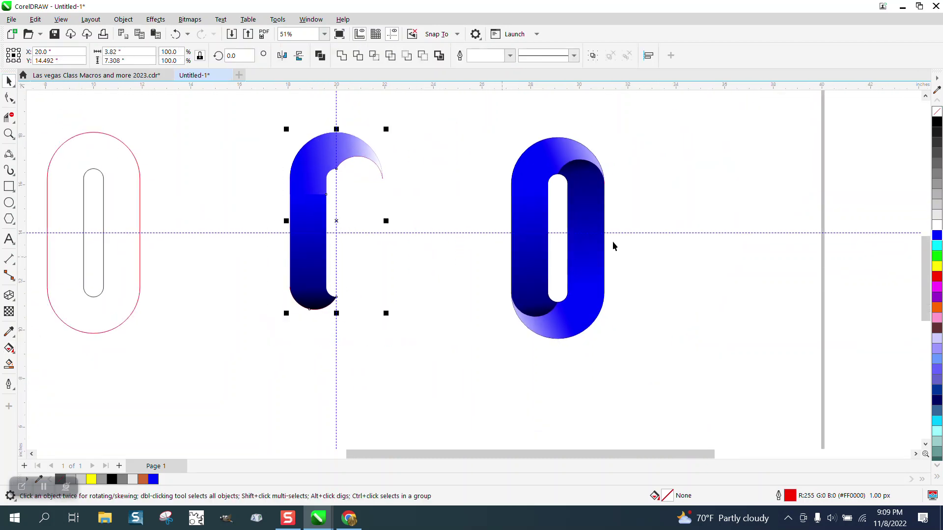
right_click(937, 112)
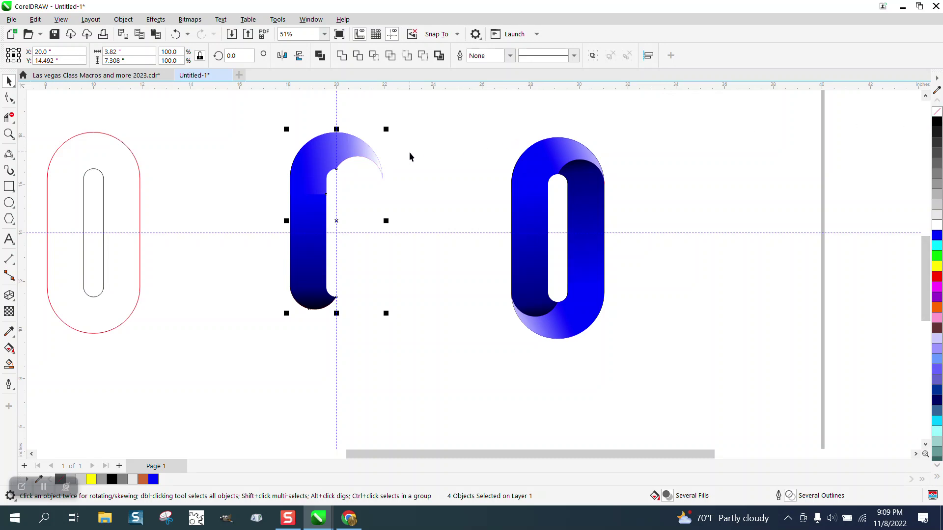
left_click_drag(246, 125, 509, 348)
key("ctrl+g")
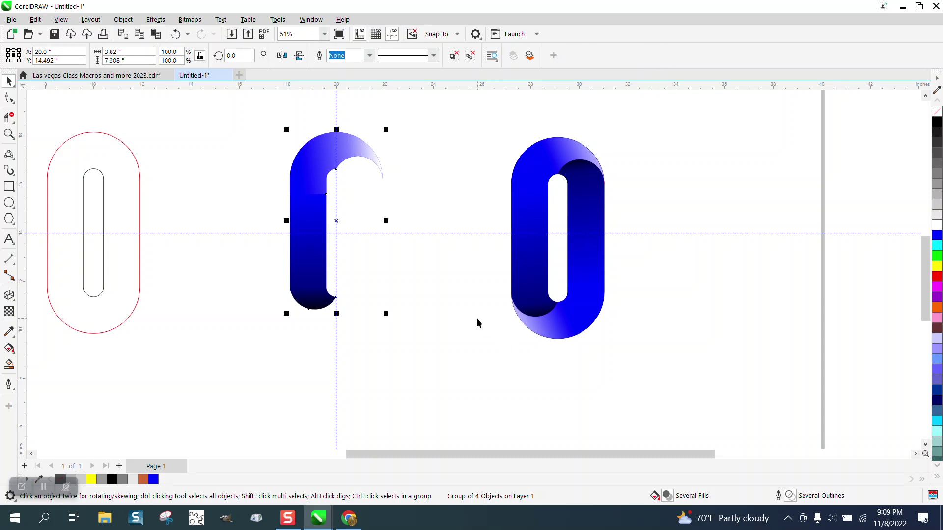
Mirror the group horizontally and vertically, then snap it onto the left half's end as the right half.
left_click(282, 55)
left_click(299, 55)
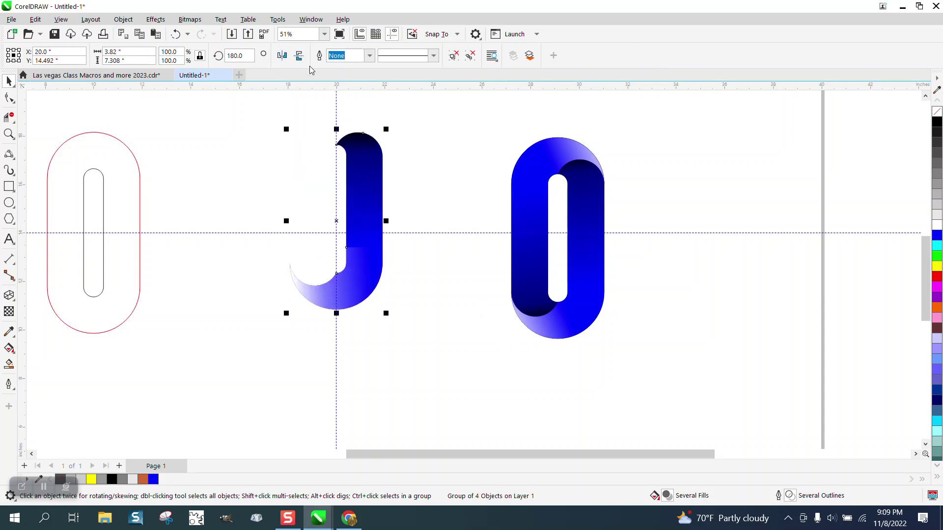
left_click(178, 40)
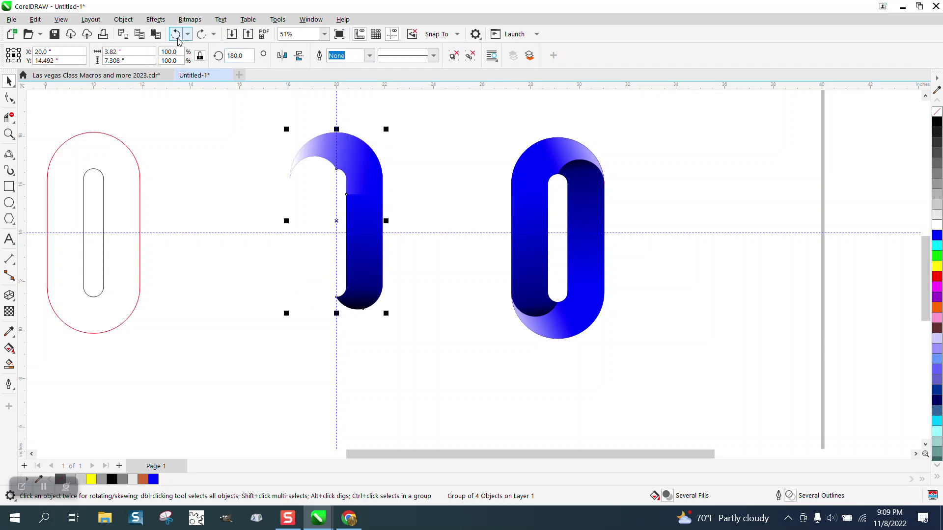
left_click(177, 36)
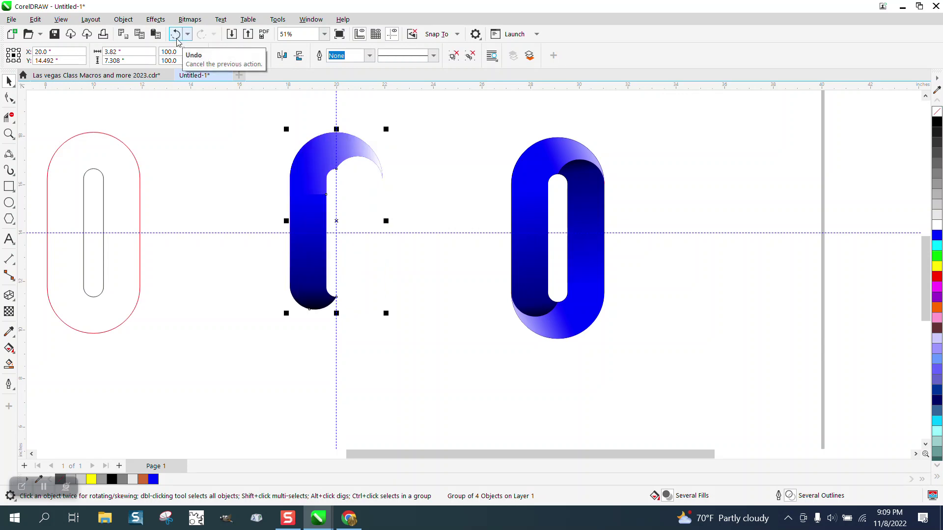
left_click(282, 55)
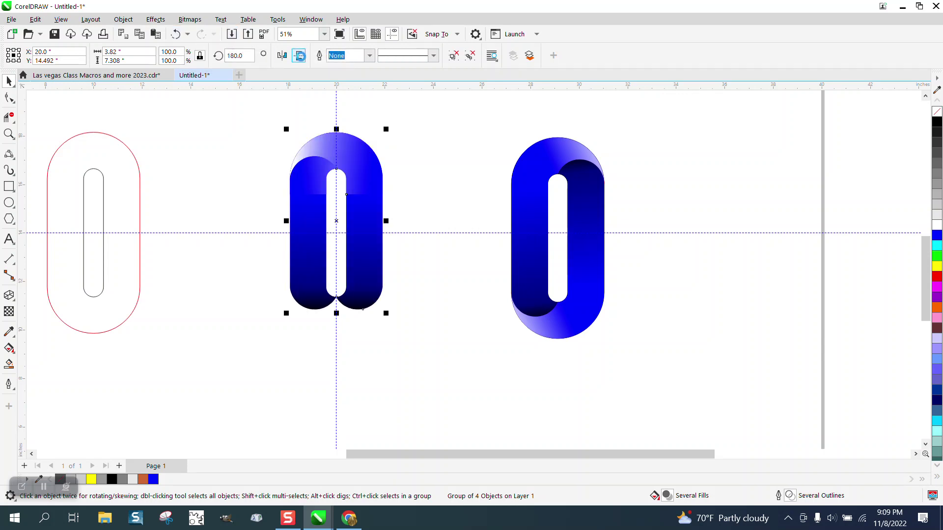
left_click(299, 55)
left_click_drag(369, 173, 406, 267)
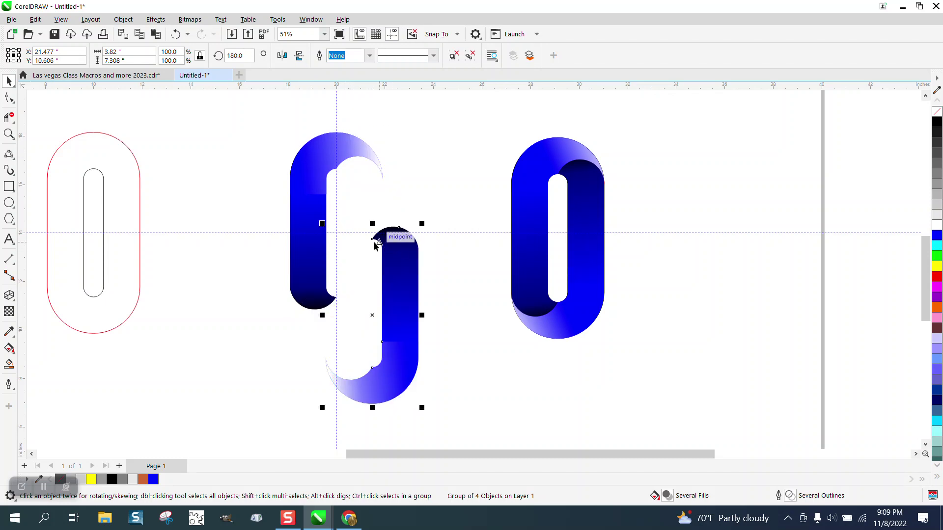
left_click_drag(371, 239, 338, 169)
left_click(415, 161)
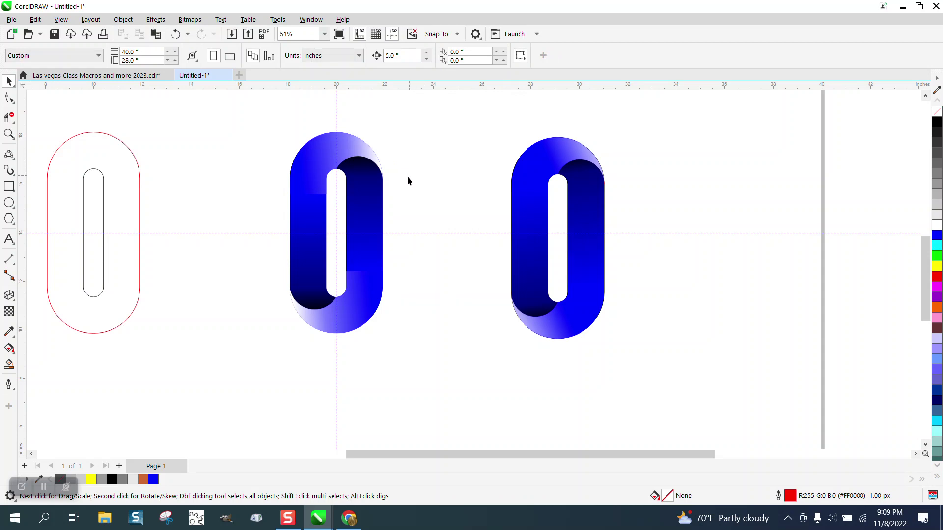
left_click(9, 133)
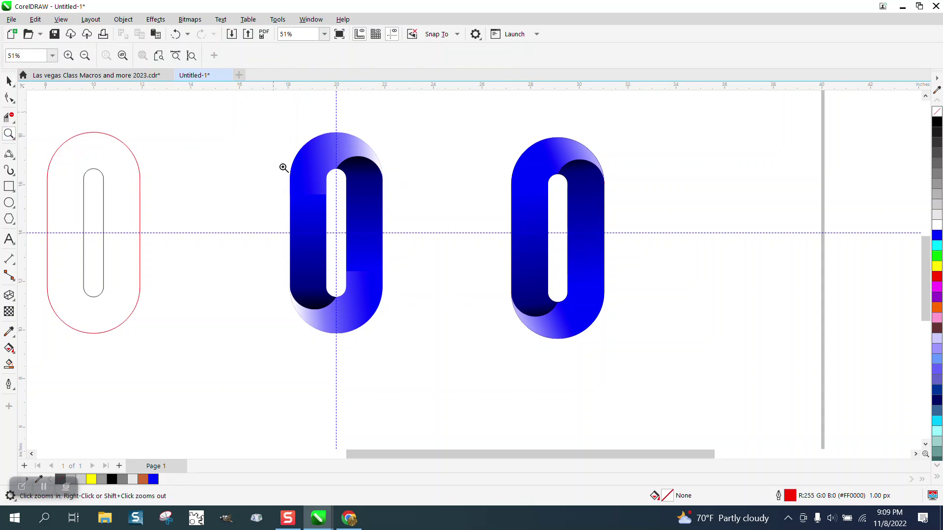
left_click_drag(272, 116, 461, 331)
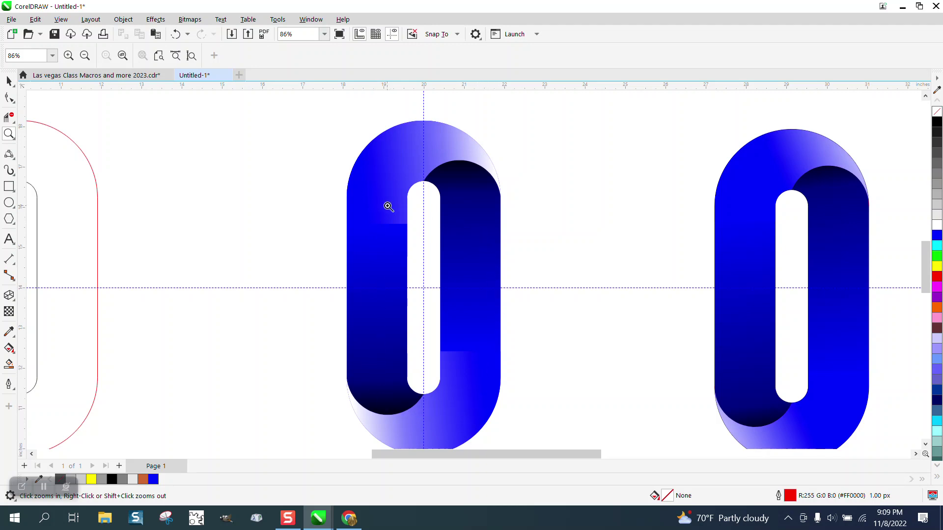
scroll(388, 207, "down", 2)
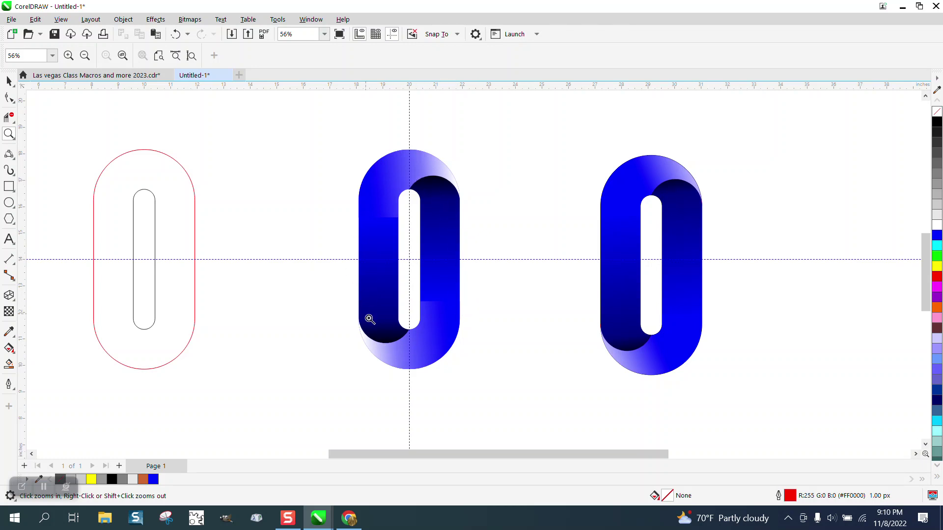
scroll(378, 340, "down", 1)
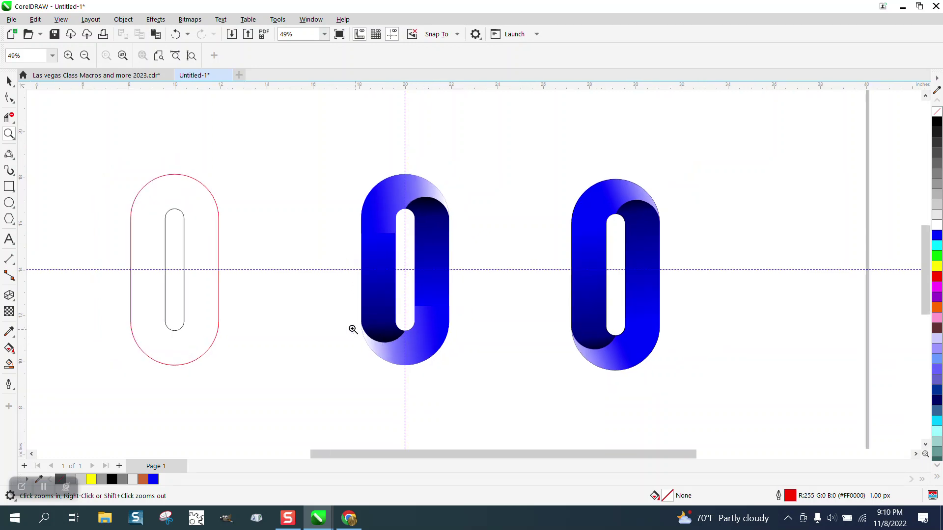
left_click_drag(347, 167, 538, 388)
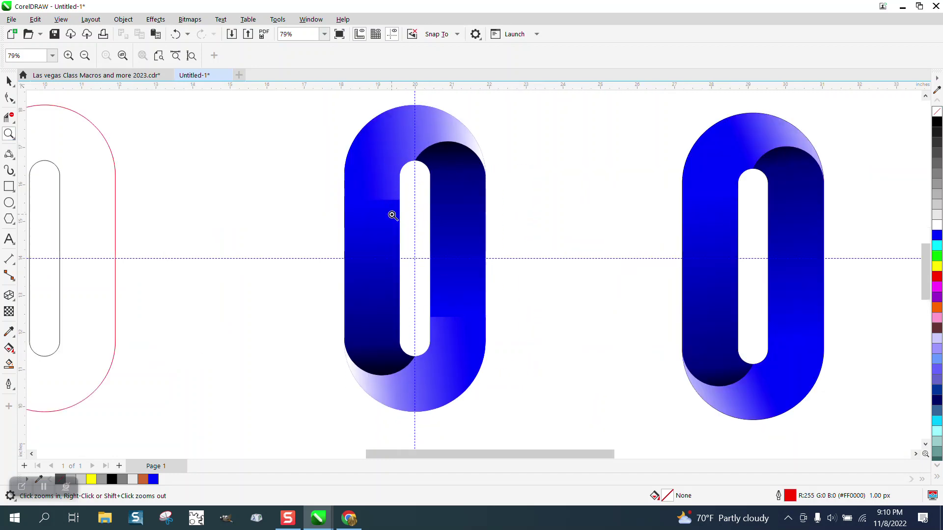
scroll(391, 216, "down", 2)
scroll(390, 215, "down", 1)
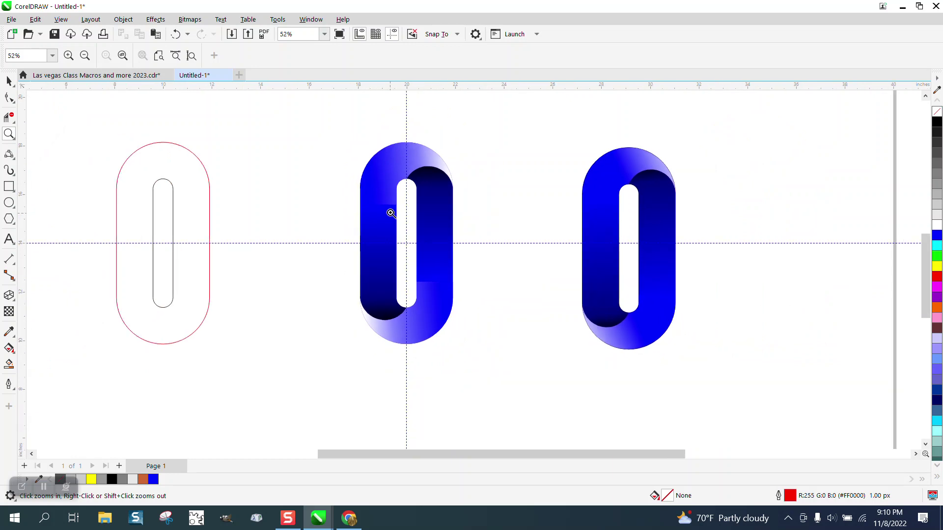
scroll(391, 213, "down", 1)
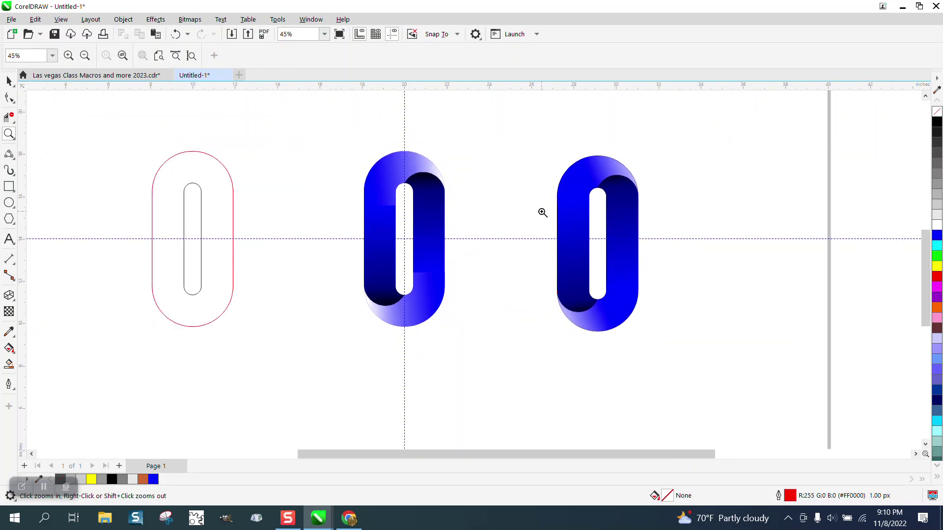